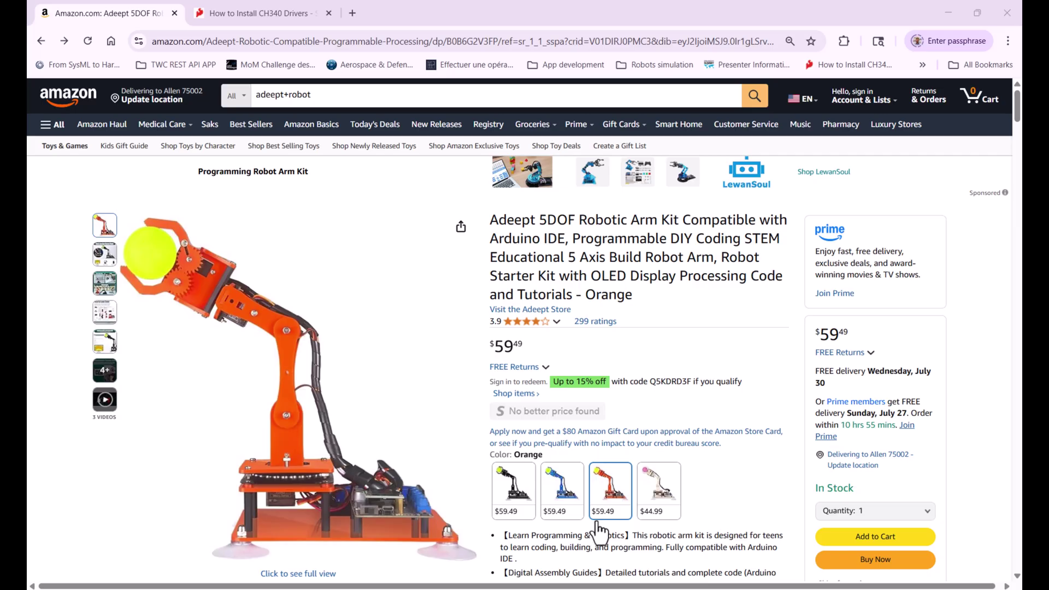
scroll(749, 473, "down", 4)
scroll(749, 474, "up", 4)
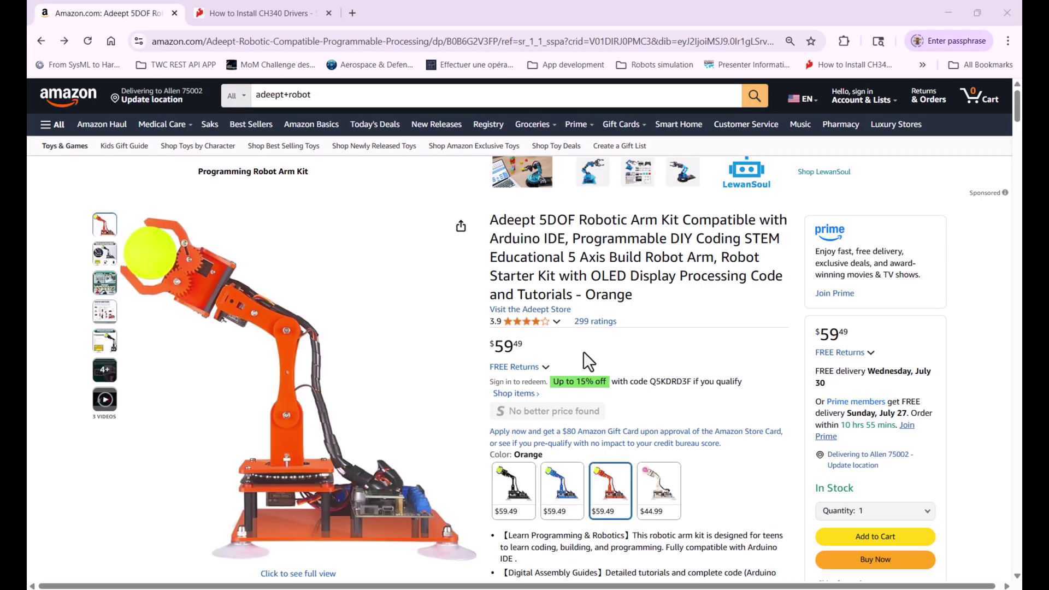
Step: Open the SparkFun CH340 drivers tutorial and show USB-SERIAL CH340 (COM5) in Device Manager
left_click(265, 4)
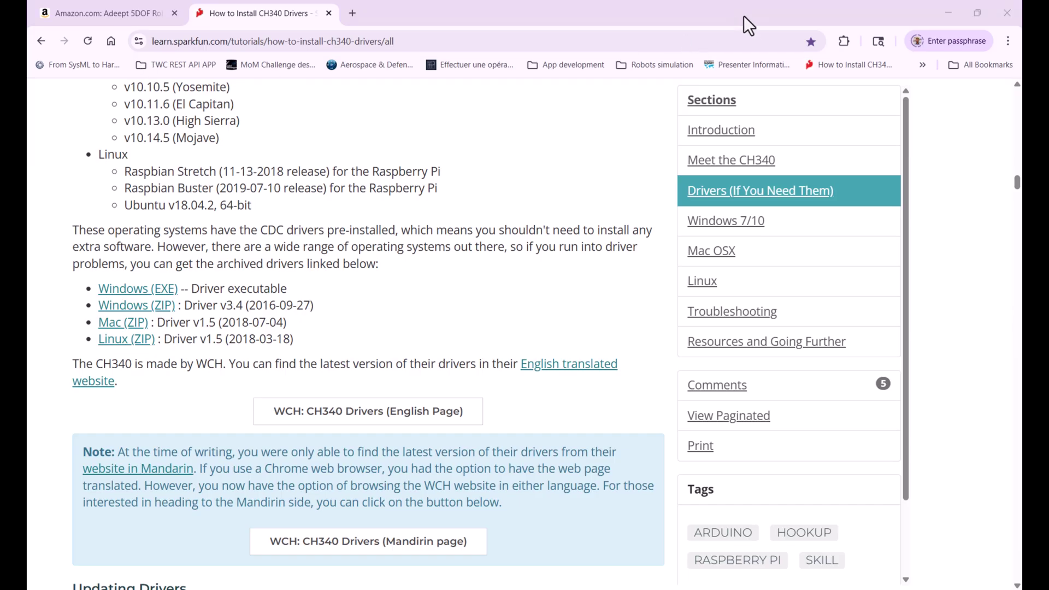
scroll(437, 246, "up", 10)
scroll(428, 303, "up", 15)
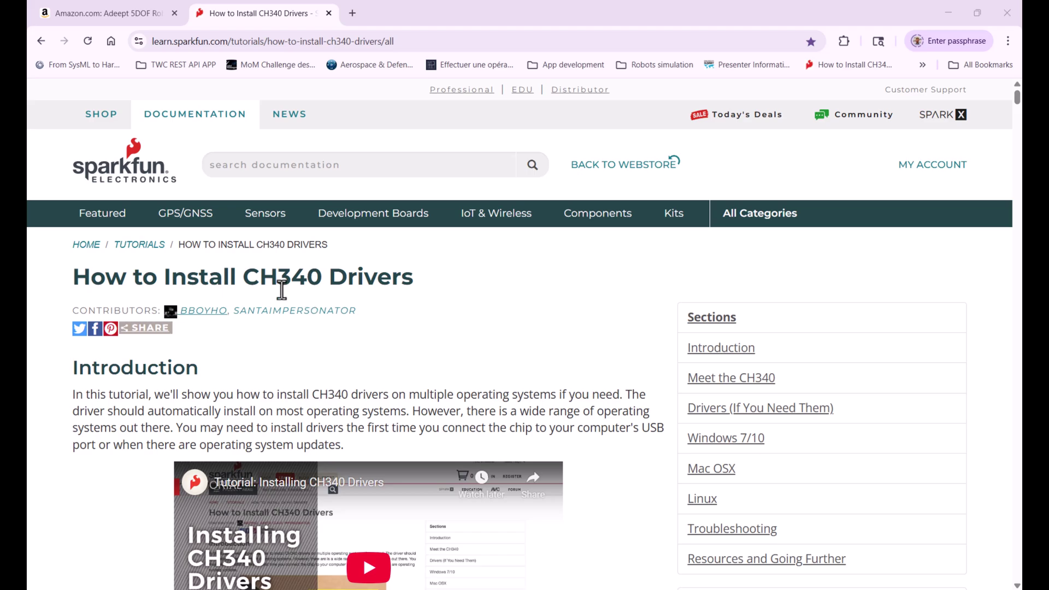
scroll(339, 306, "down", 20)
scroll(335, 319, "down", 12)
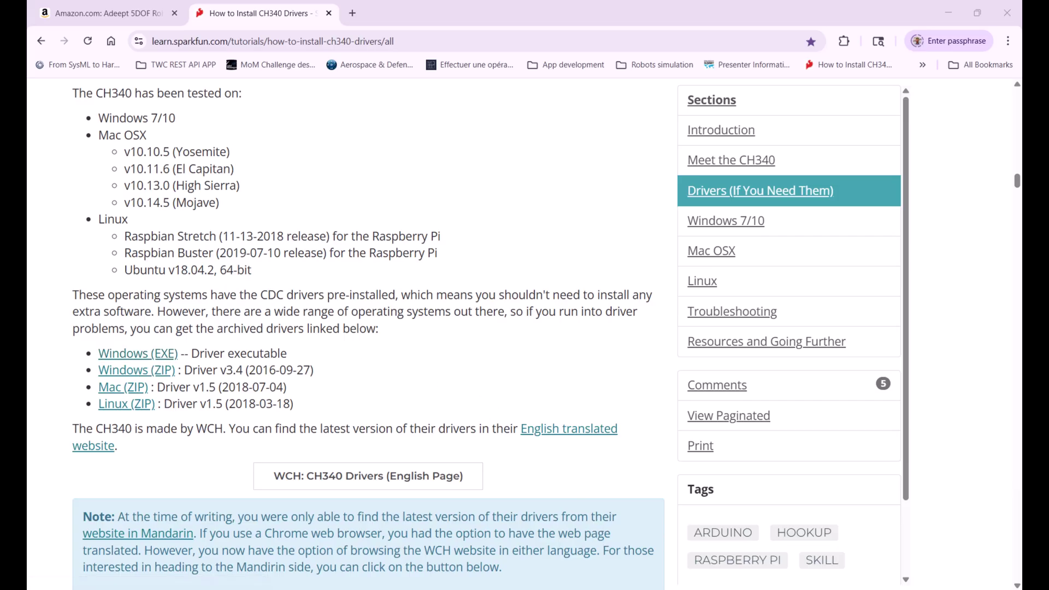
left_click(784, 587)
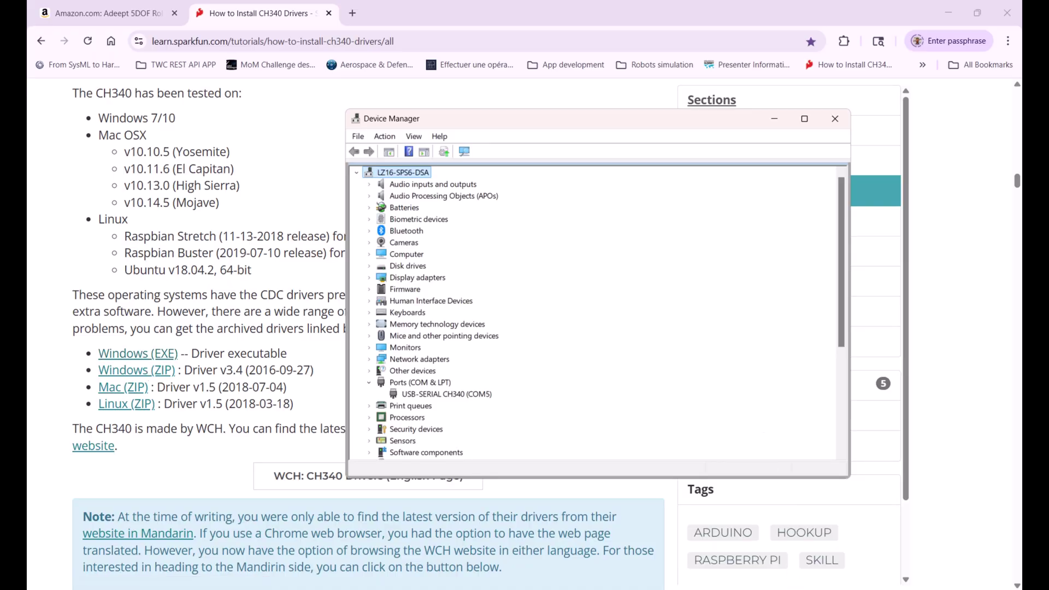
Step: Bring the RoboticArmFMU folder window, restored to a smaller size, over the Arduino IDE
left_click(779, 546)
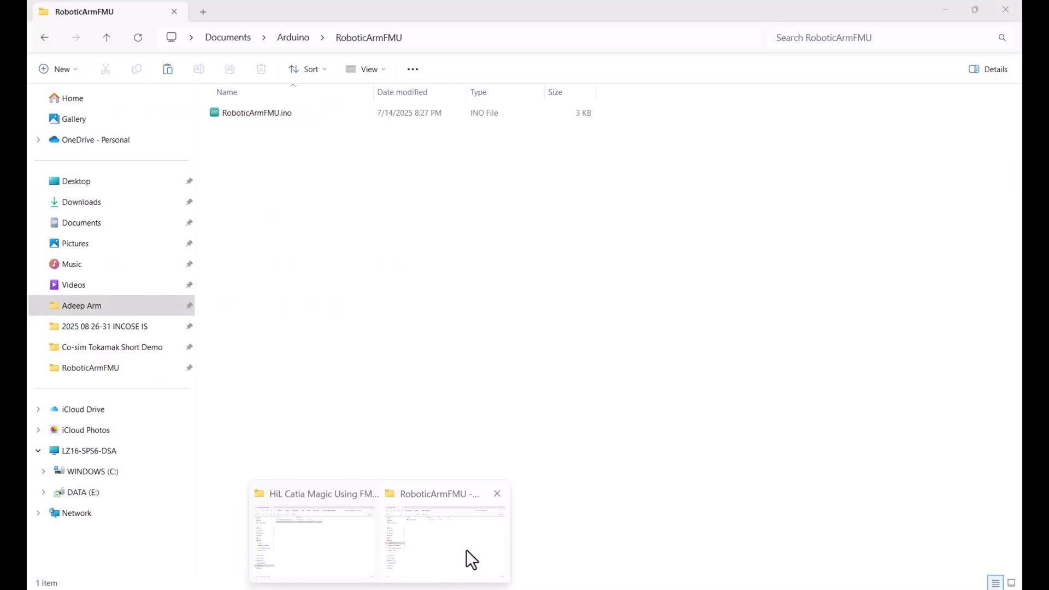
left_click(467, 549)
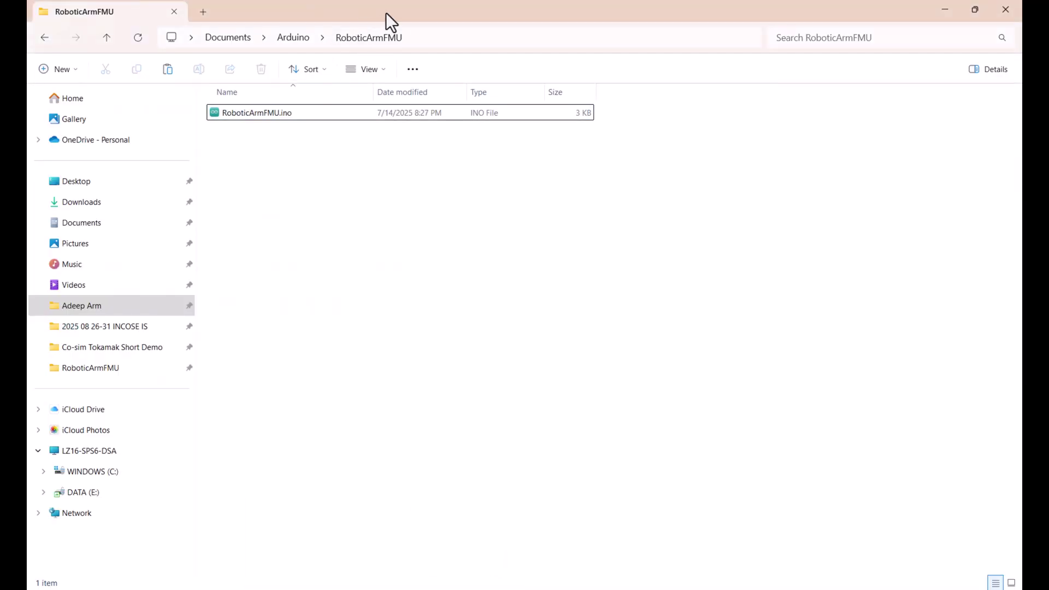
left_click_drag(386, 12, 573, 221)
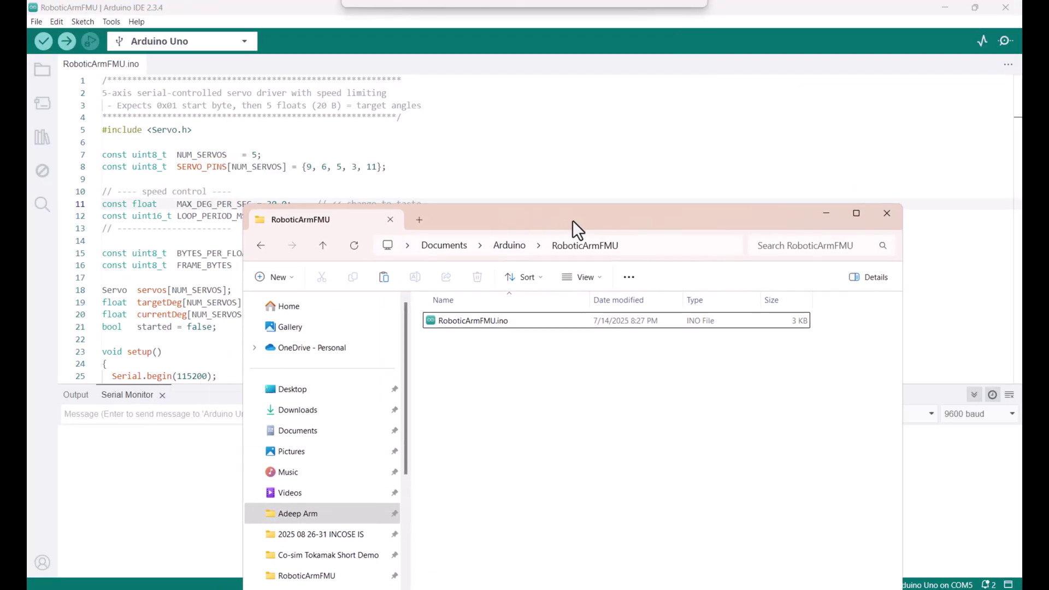
Step: Confirm board Arduino Uno and port COM5, then upload the RoboticArmFMU sketch
left_click(825, 213)
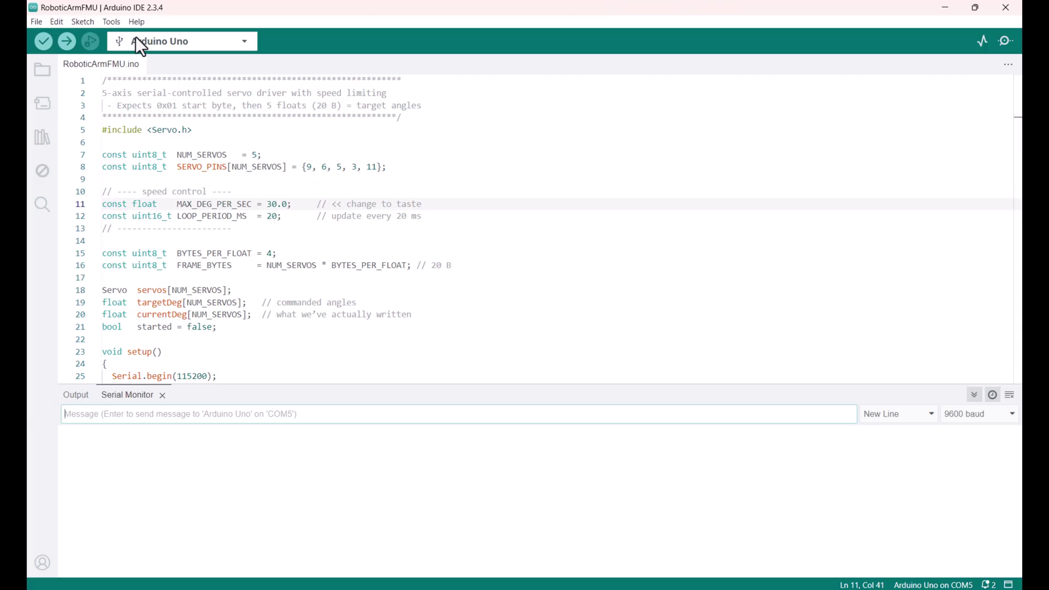
left_click(114, 22)
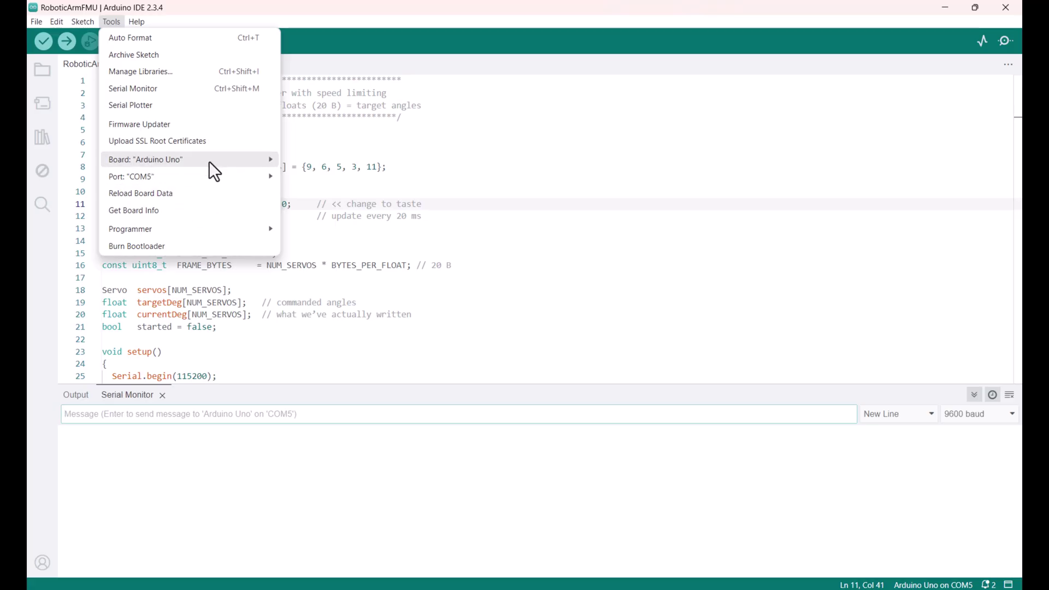
mouse_move(239, 159)
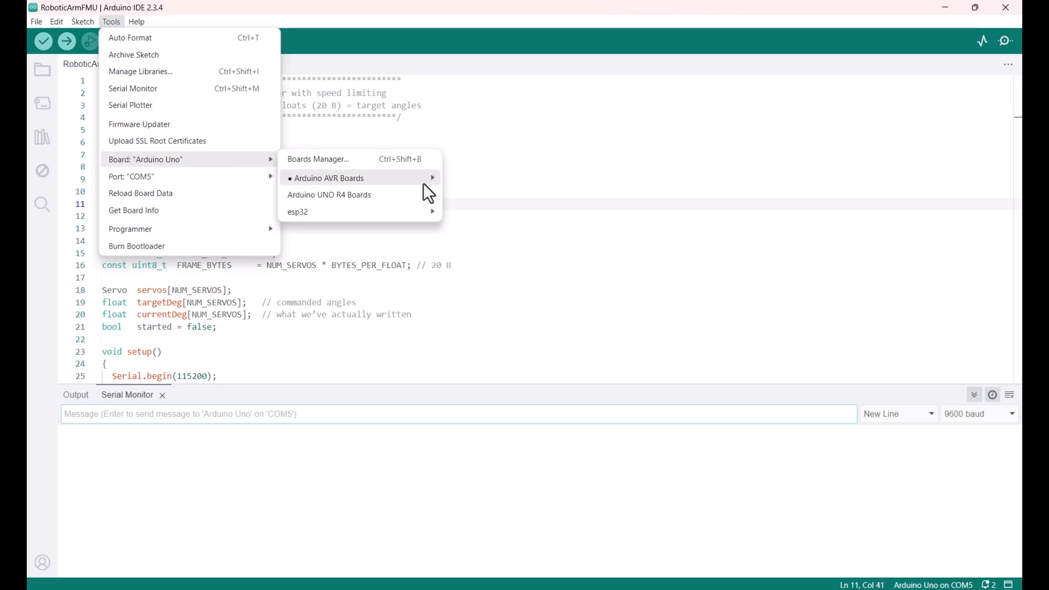
mouse_move(431, 182)
left_click(377, 26)
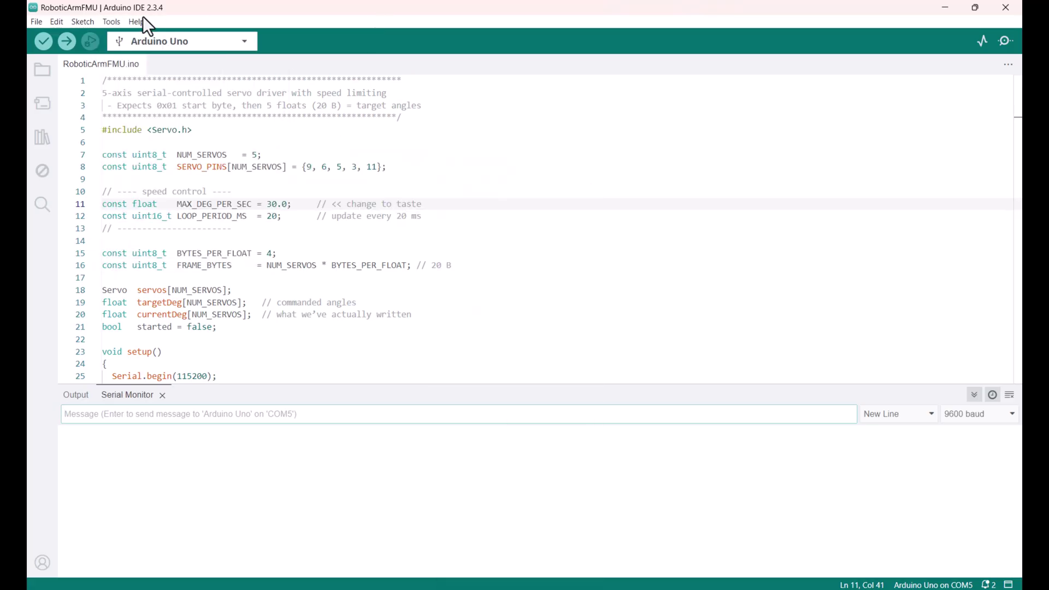
left_click(106, 24)
mouse_move(160, 176)
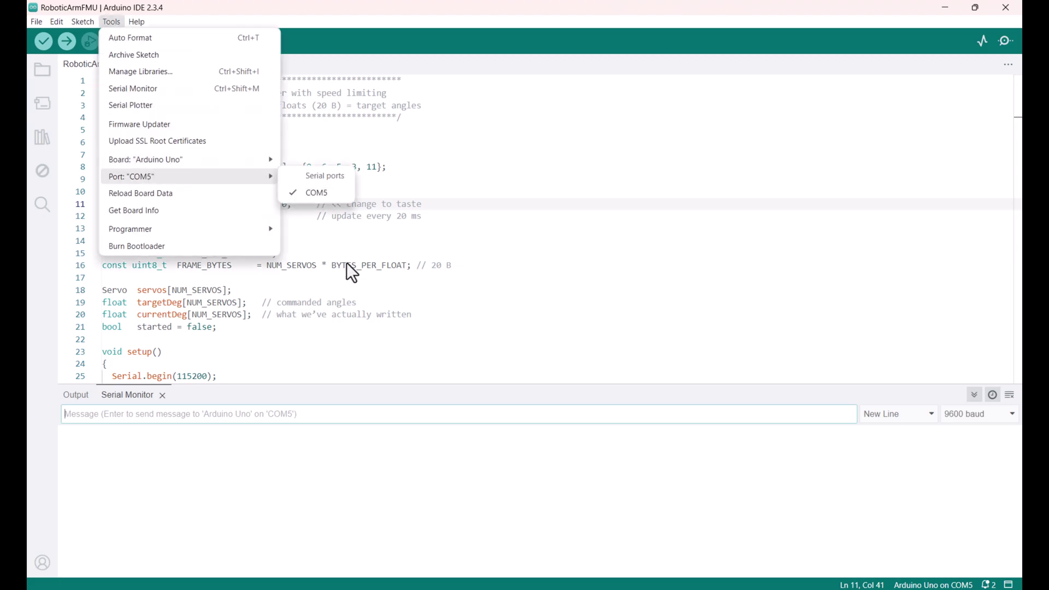
left_click(383, 6)
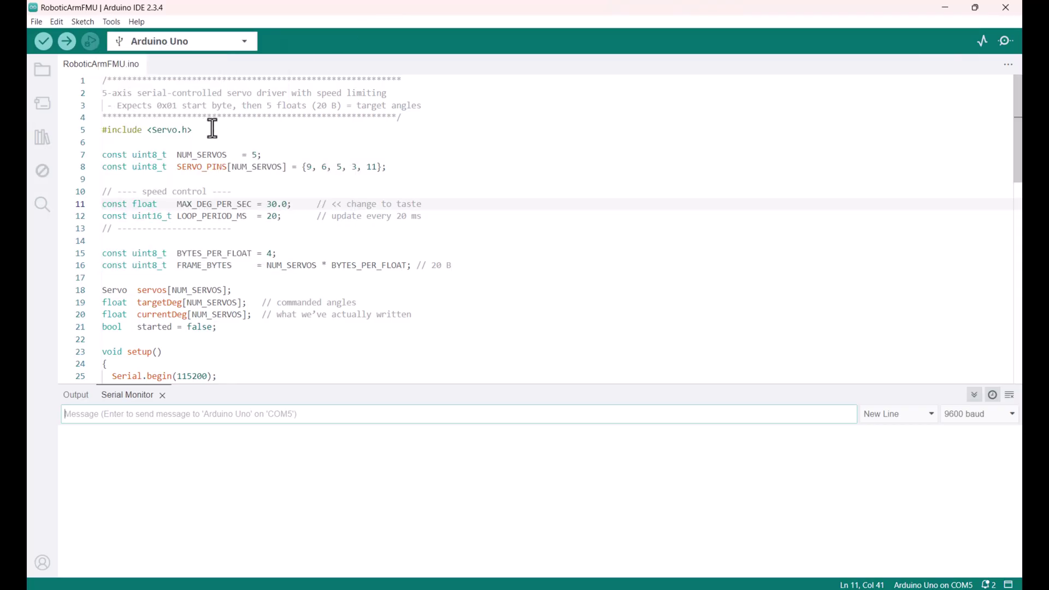
left_click(66, 42)
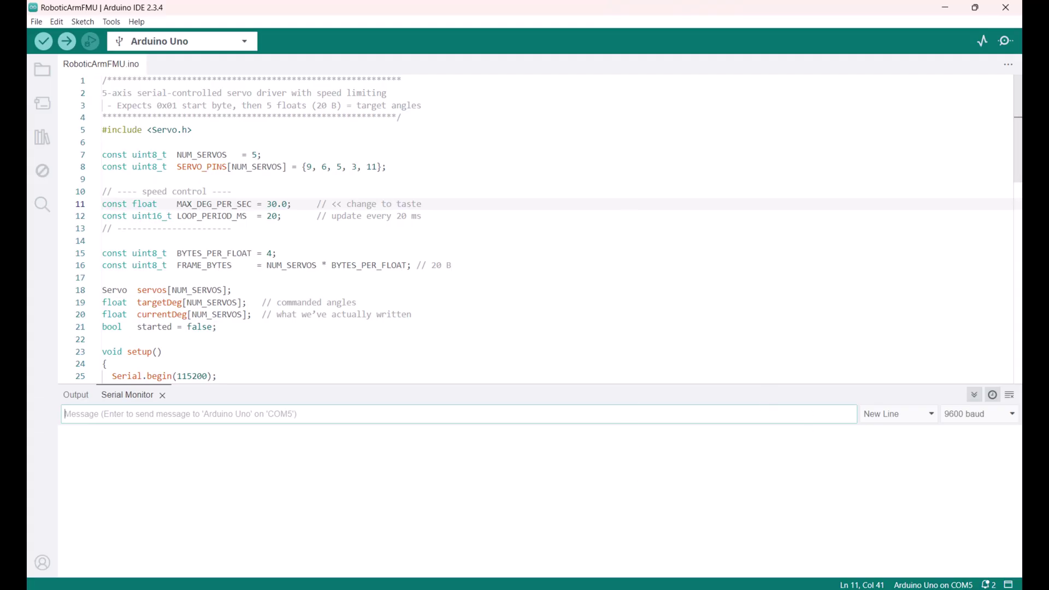
mouse_move(750, 589)
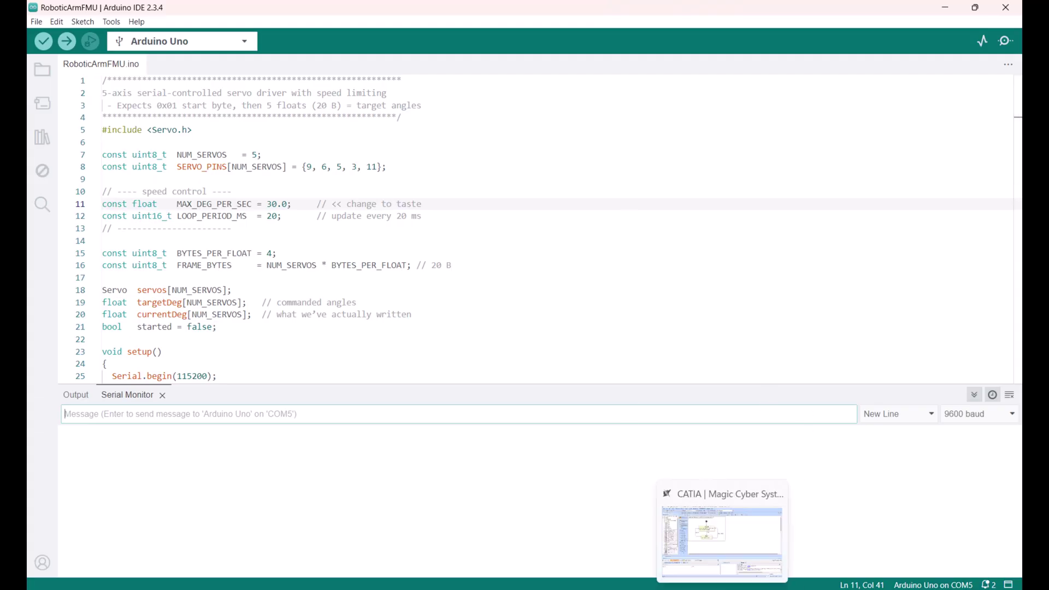
Step: In the HiL Catia Magic Using FMU folder, bring up actions for ArduinoReceiveFromDymola5floats.py
mouse_move(351, 589)
left_click(330, 549)
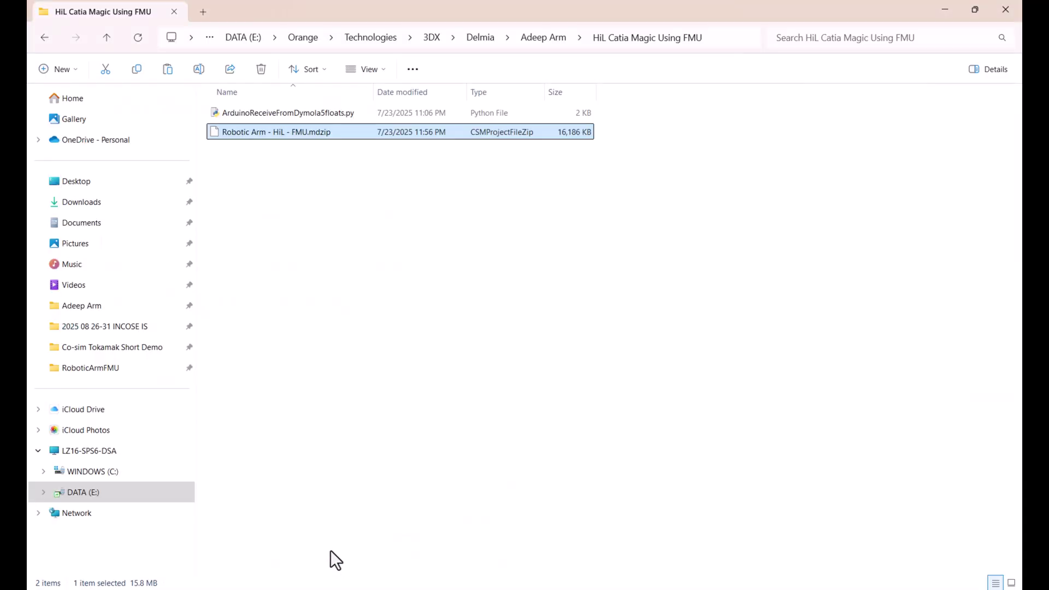
left_click(279, 111)
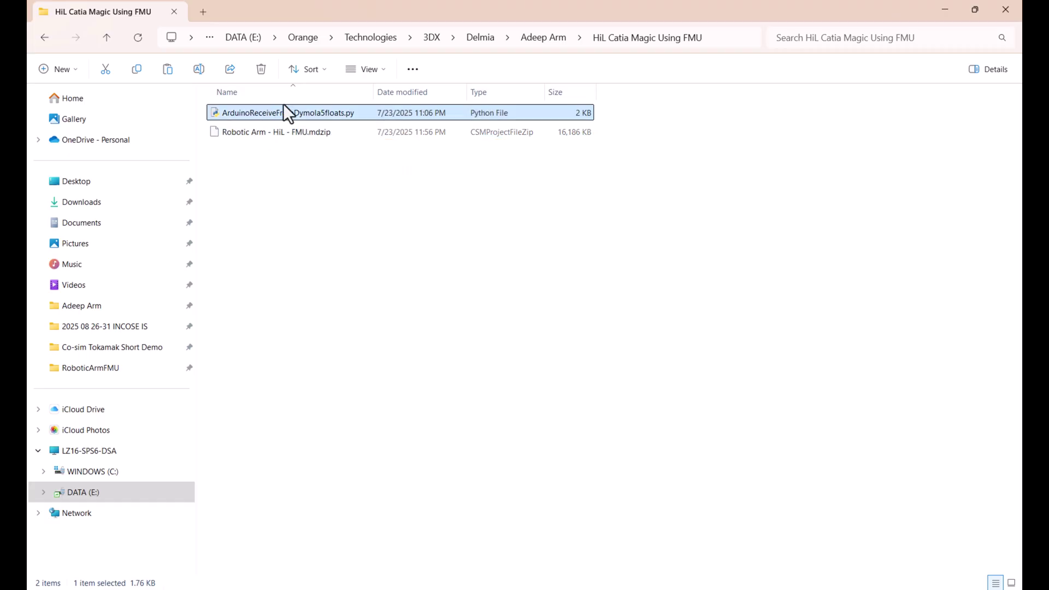
right_click(346, 111)
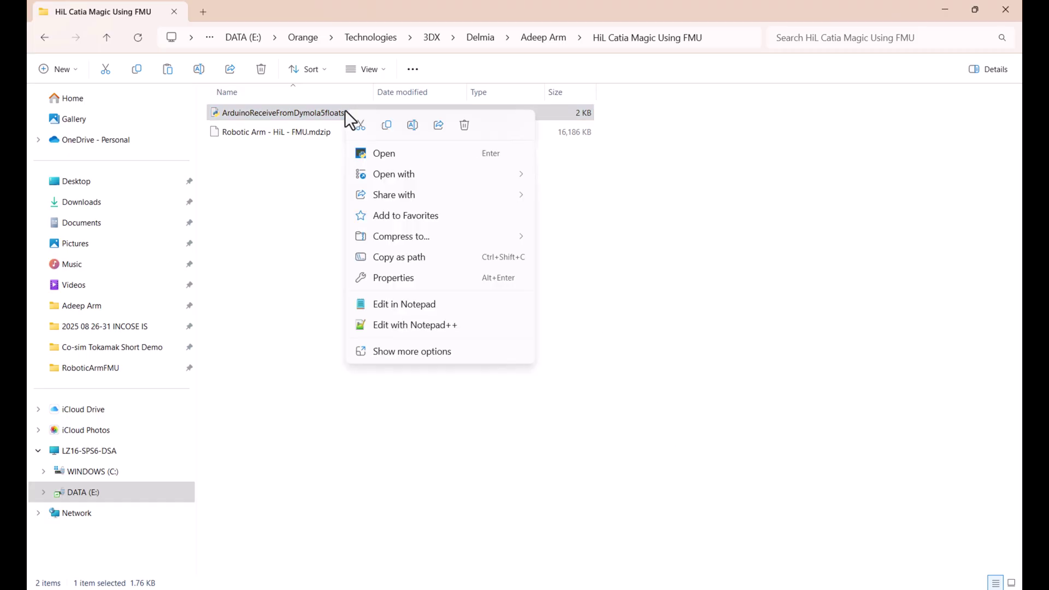
Step: Verify in Notepad++ that the script's SER_PORT is COM5, then close the editor
left_click(385, 319)
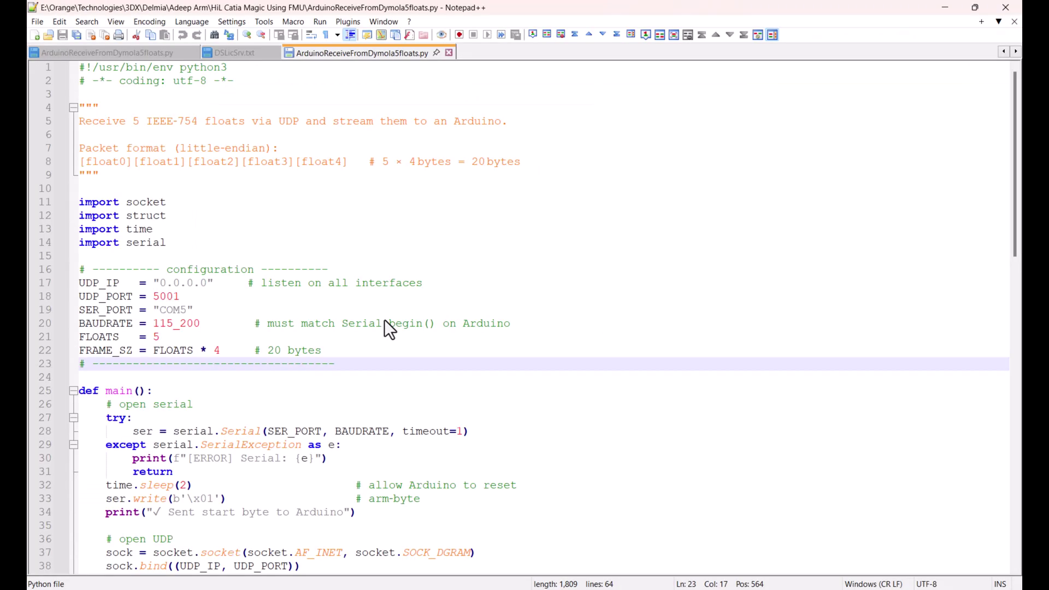
double_click(172, 309)
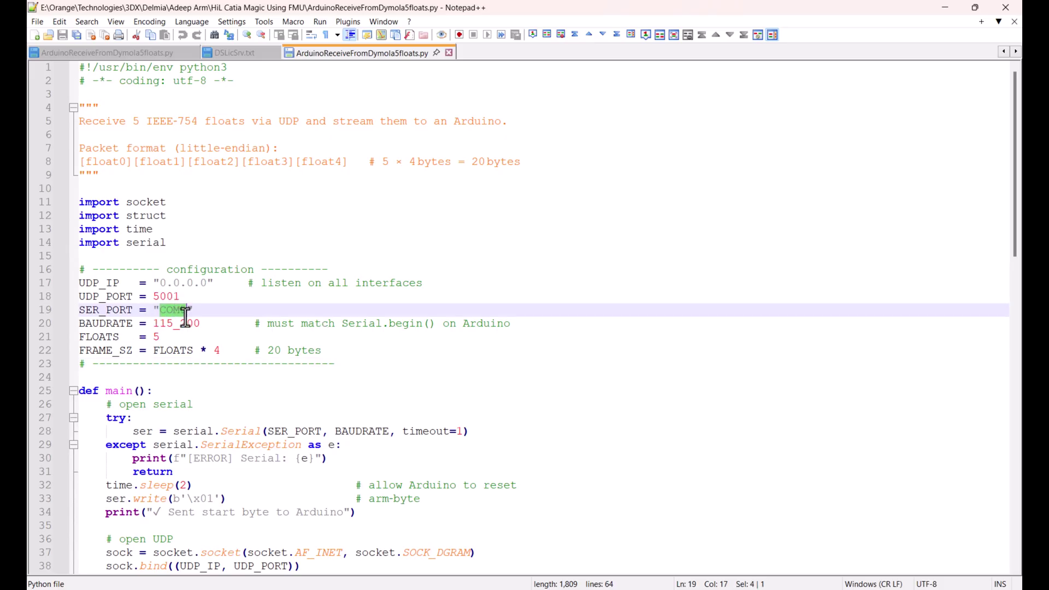
left_click_drag(625, 9, 392, 156)
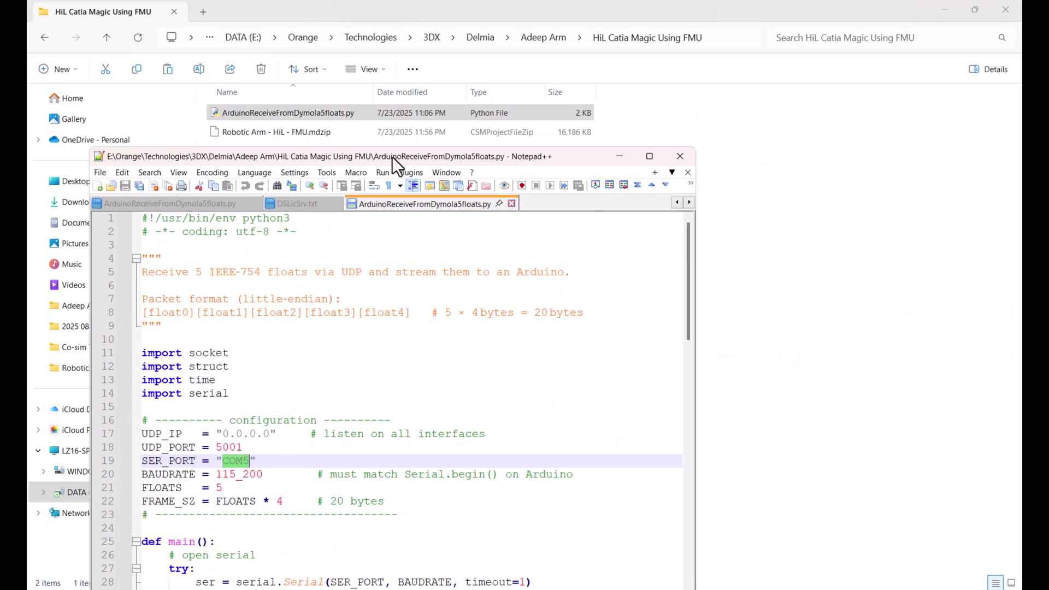
left_click(679, 157)
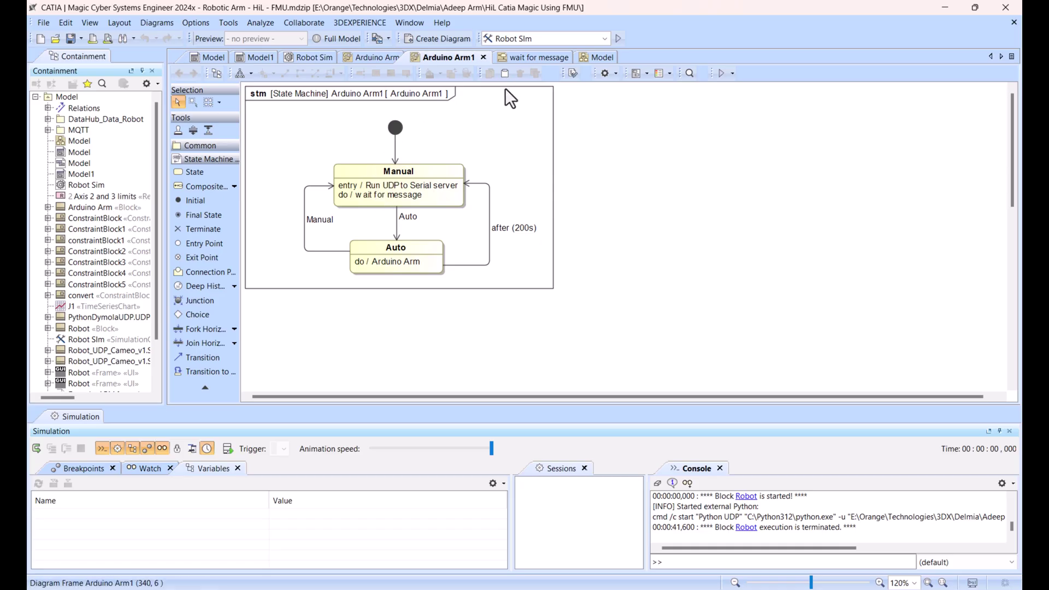
Step: Select the Arduino Arm1 state machine in the containment tree from the diagram's context menu
right_click(460, 136)
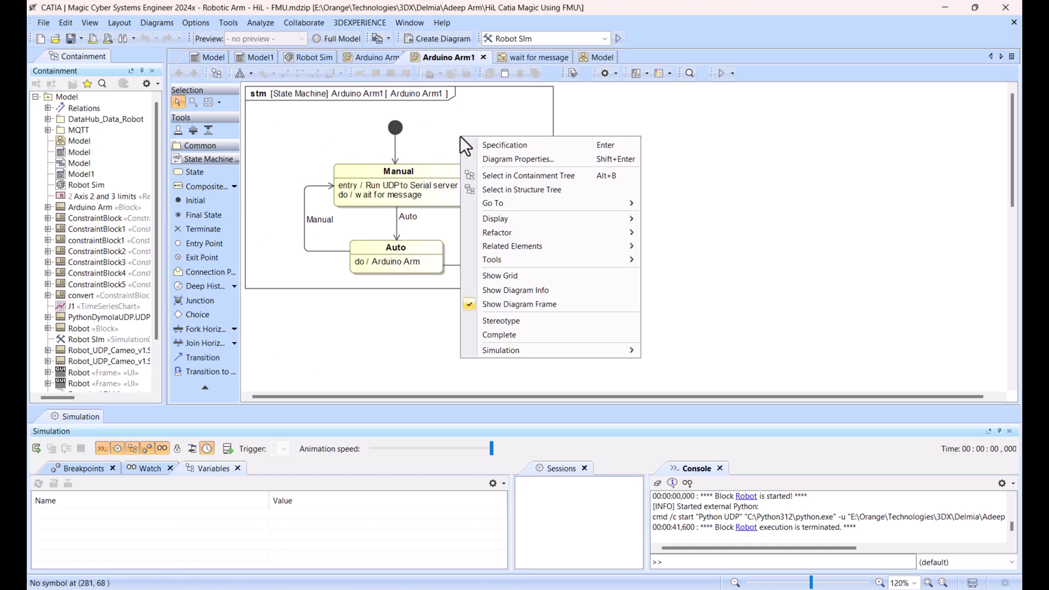
left_click(502, 174)
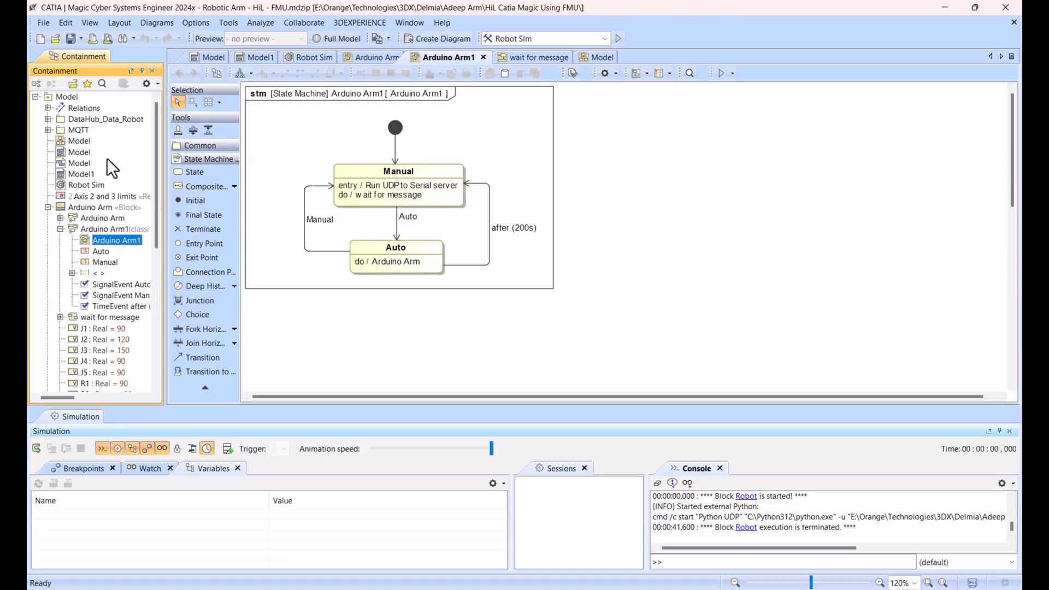
Step: Open the Run UDP to Serial server behaviour's script body in the full editor
double_click(379, 185)
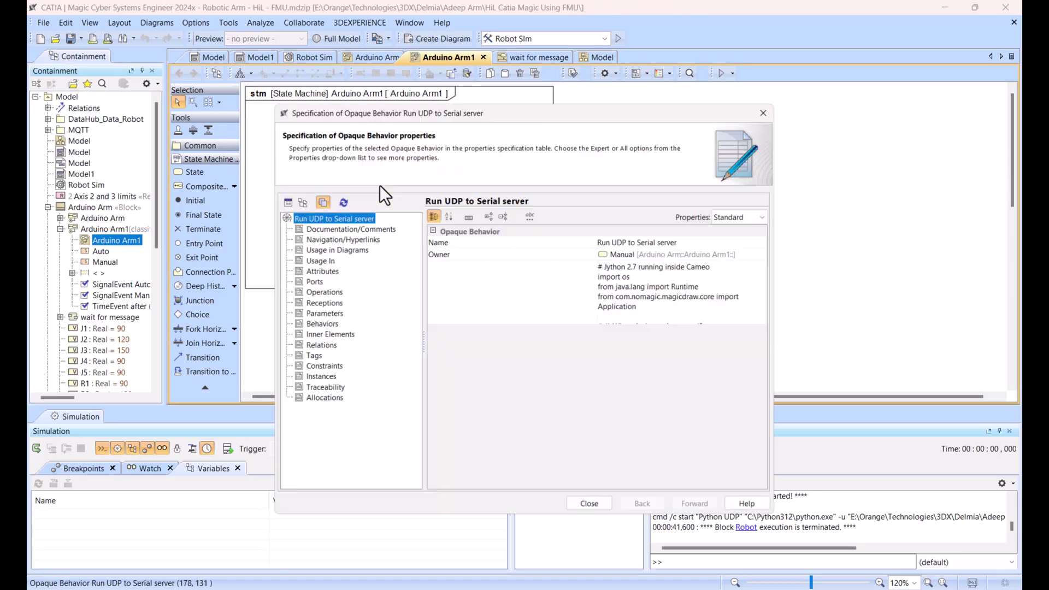
left_click(688, 278)
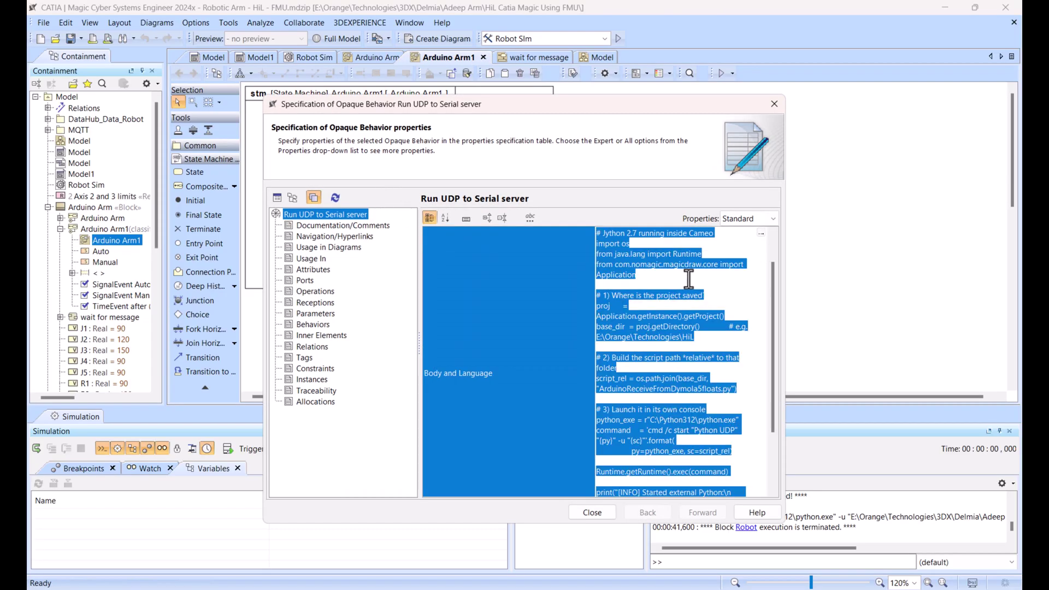
left_click(760, 233)
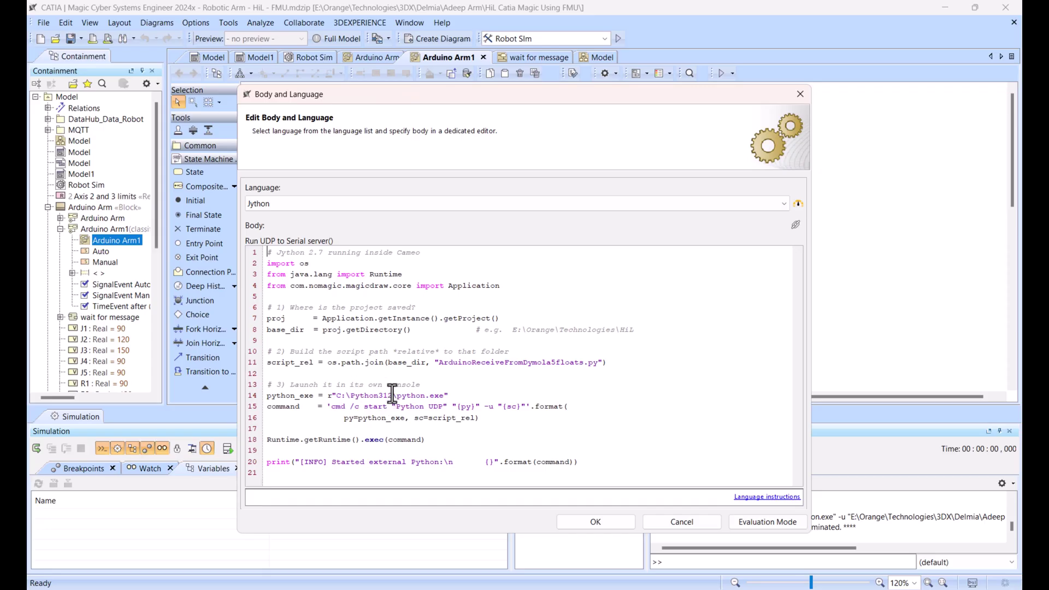
Step: Inspect the C:\Python312\python.exe interpreter path on line 14
left_click_drag(444, 396, 334, 396)
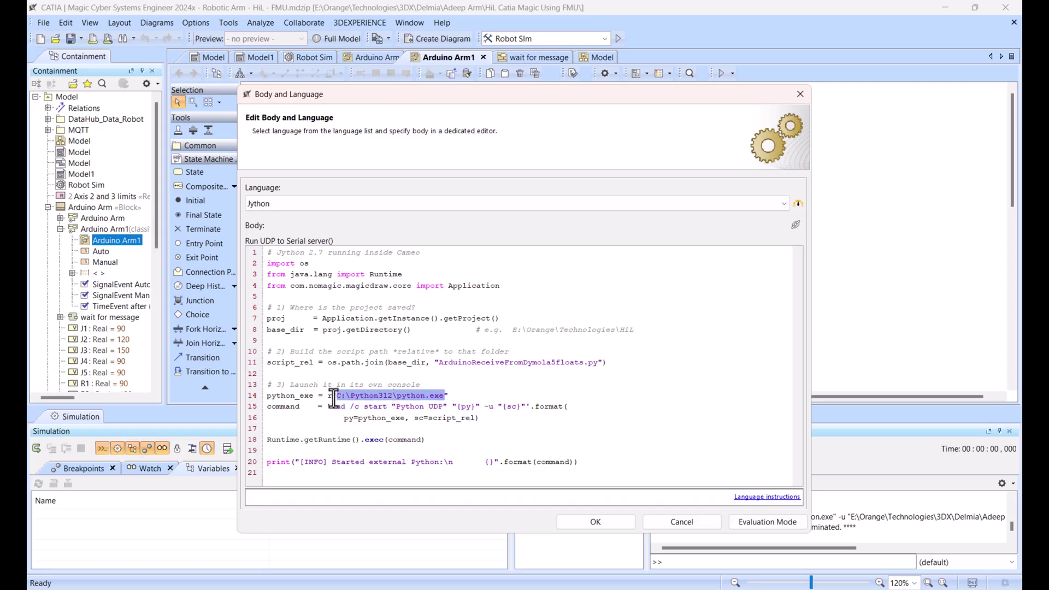
left_click(454, 403)
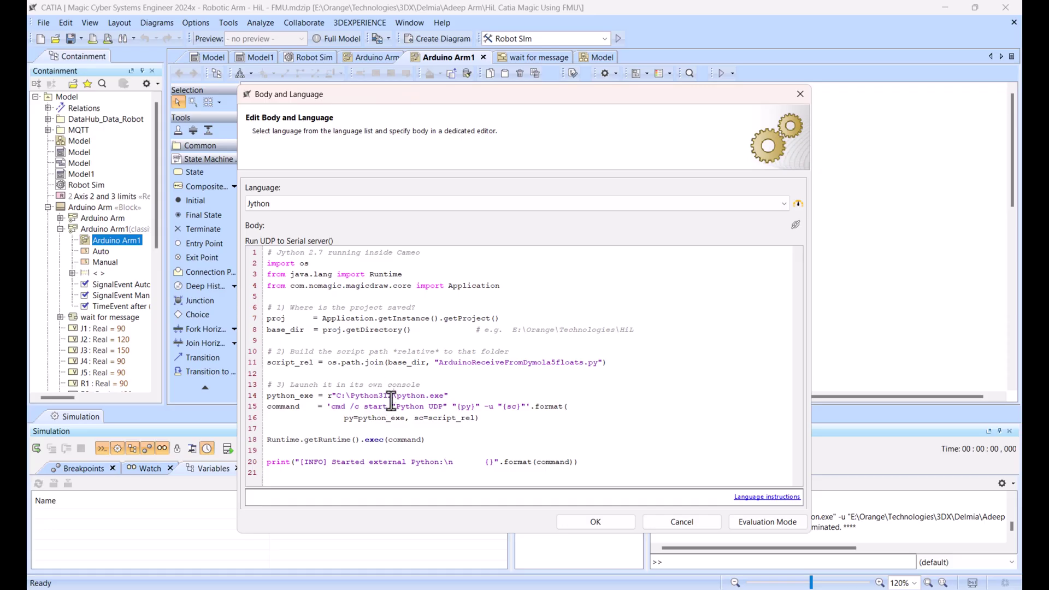
left_click_drag(393, 395, 378, 395)
left_click_drag(445, 395, 336, 395)
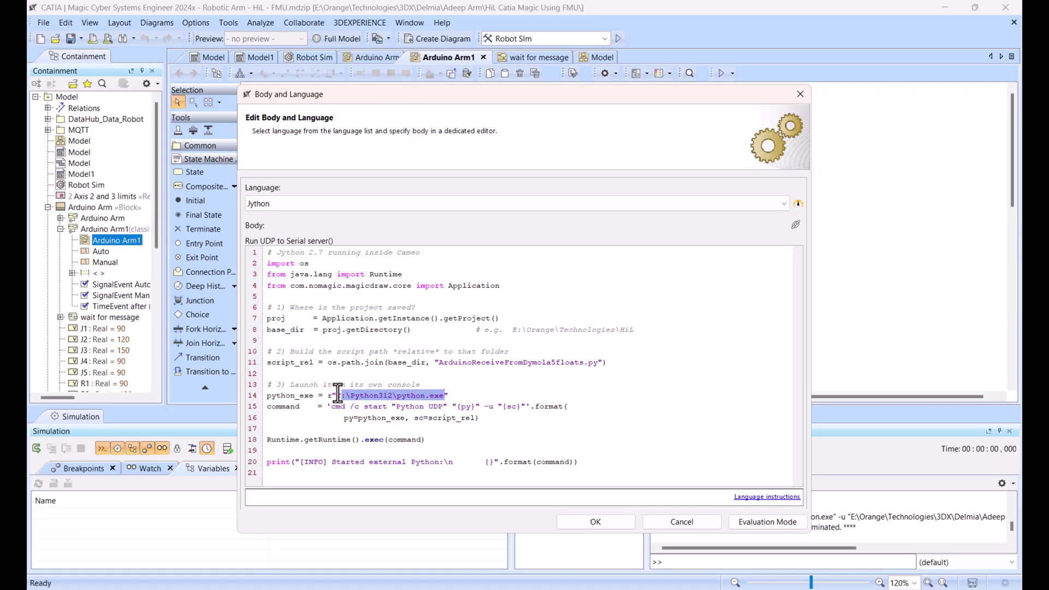
left_click(356, 329)
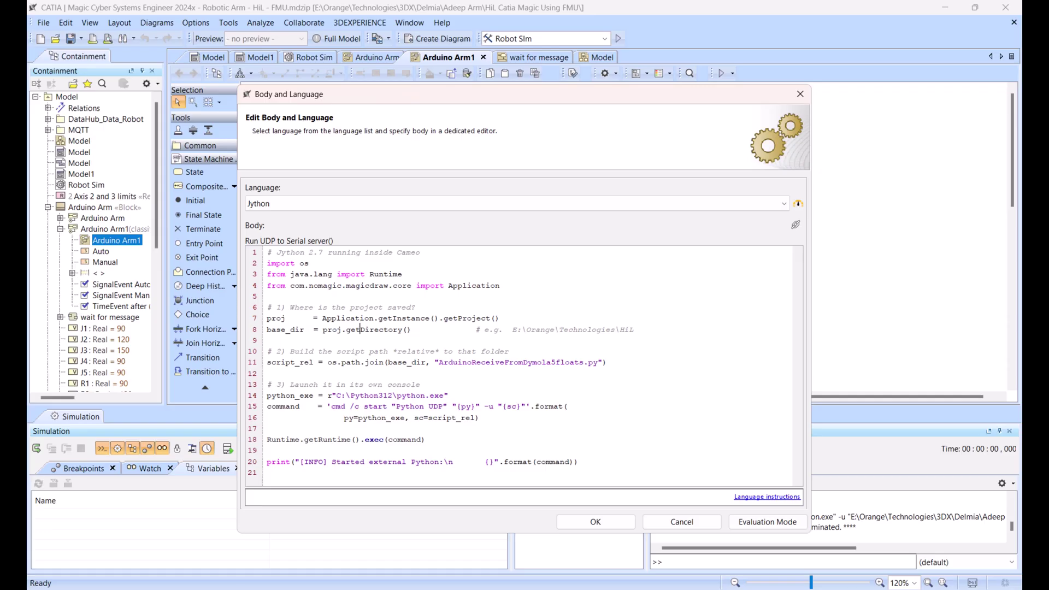
Step: Open Command Prompt and run python to check the installed Python version
key("super")
type("cmd")
key("Return")
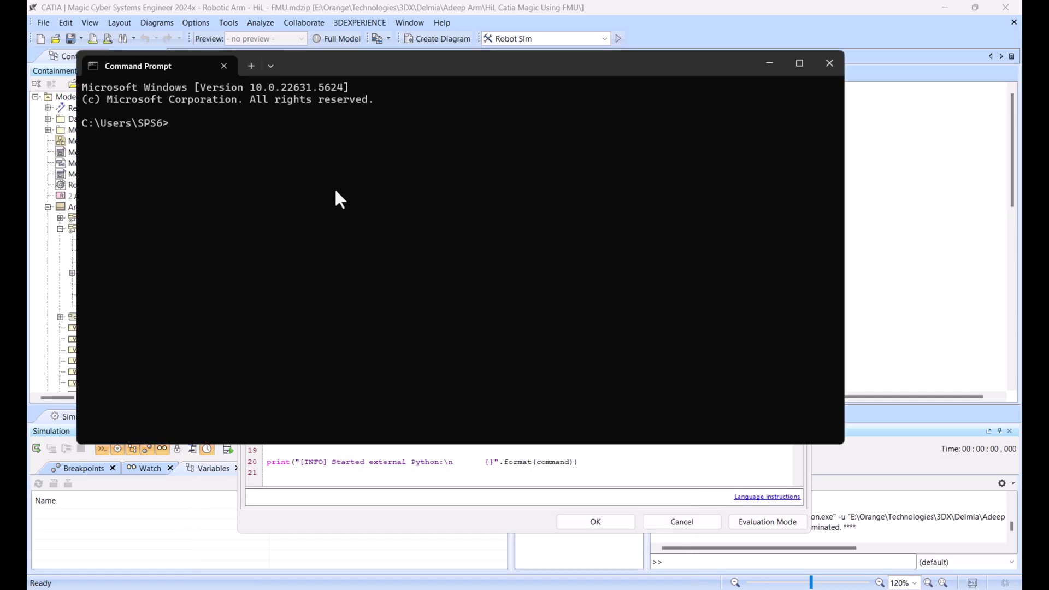
type("python")
key("Return")
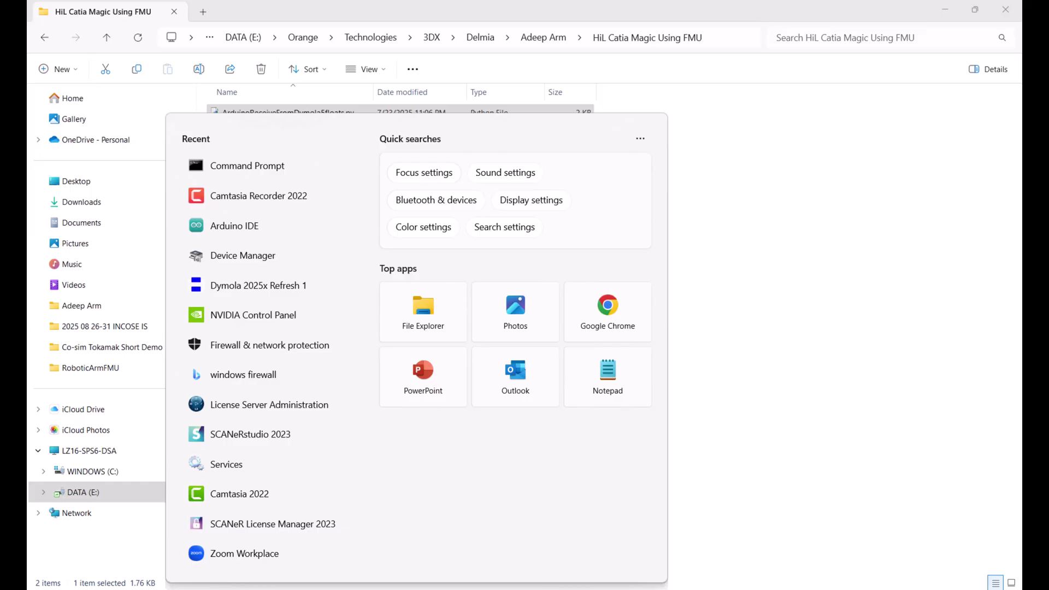
type("cmd")
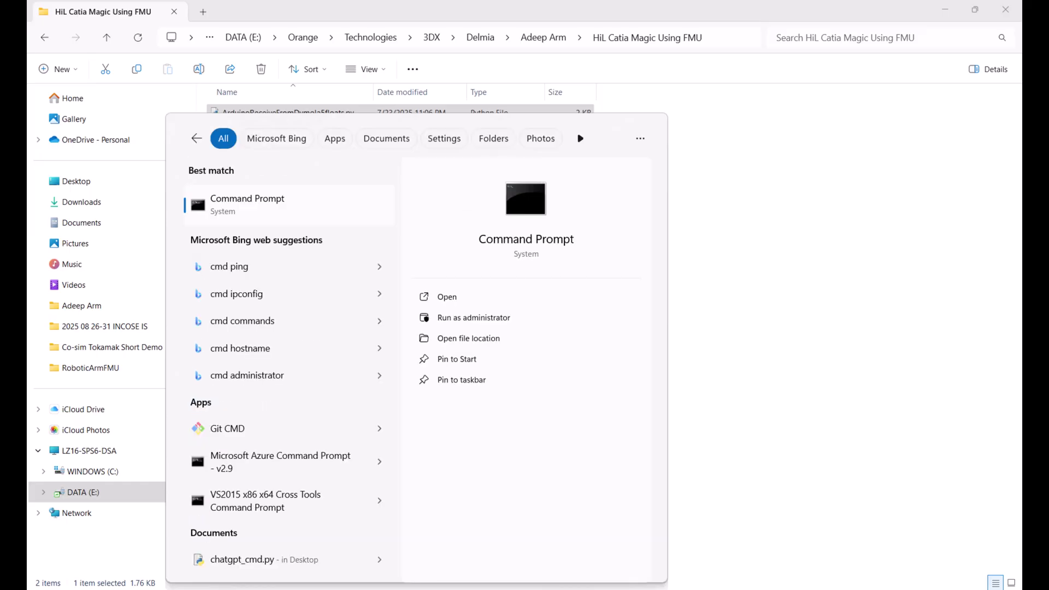
key("Return")
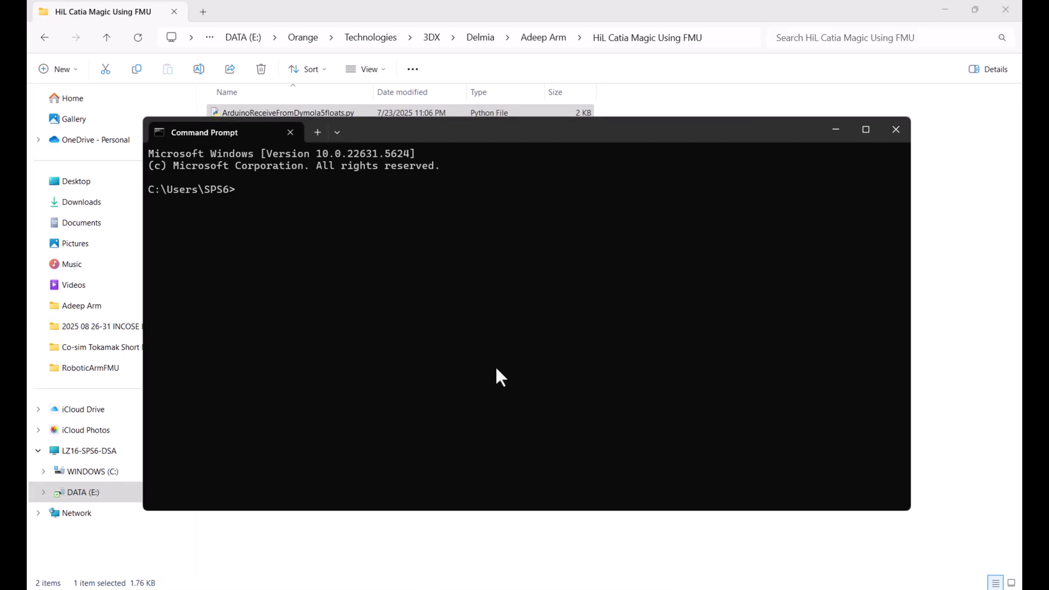
Step: Run pip list and pip install pyserial, confirming pyserial 3.5, then minimize Command Prompt
type("pip list")
key("Return")
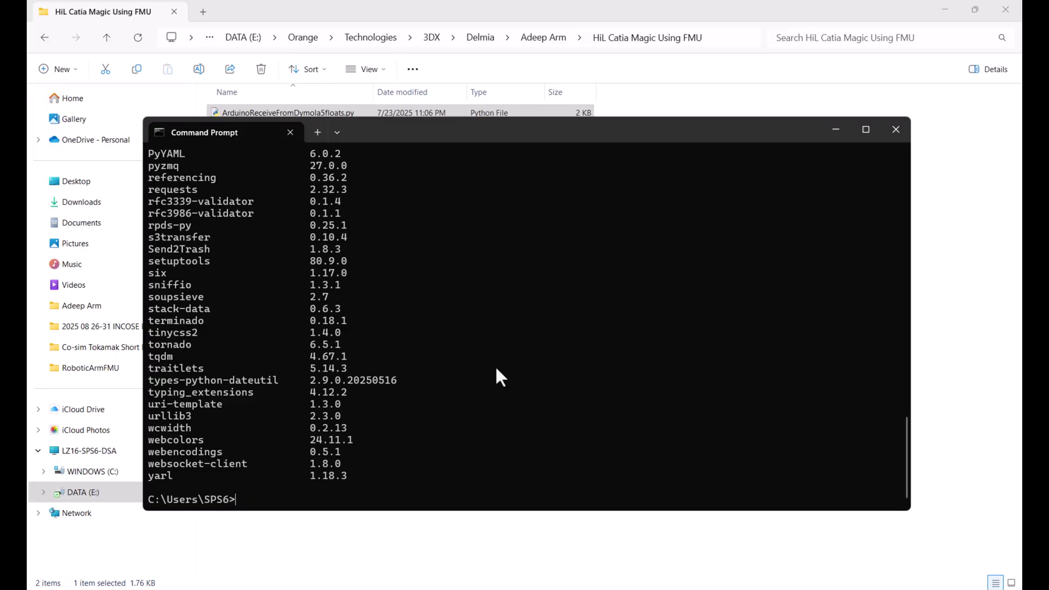
scroll(205, 198, "up", 1)
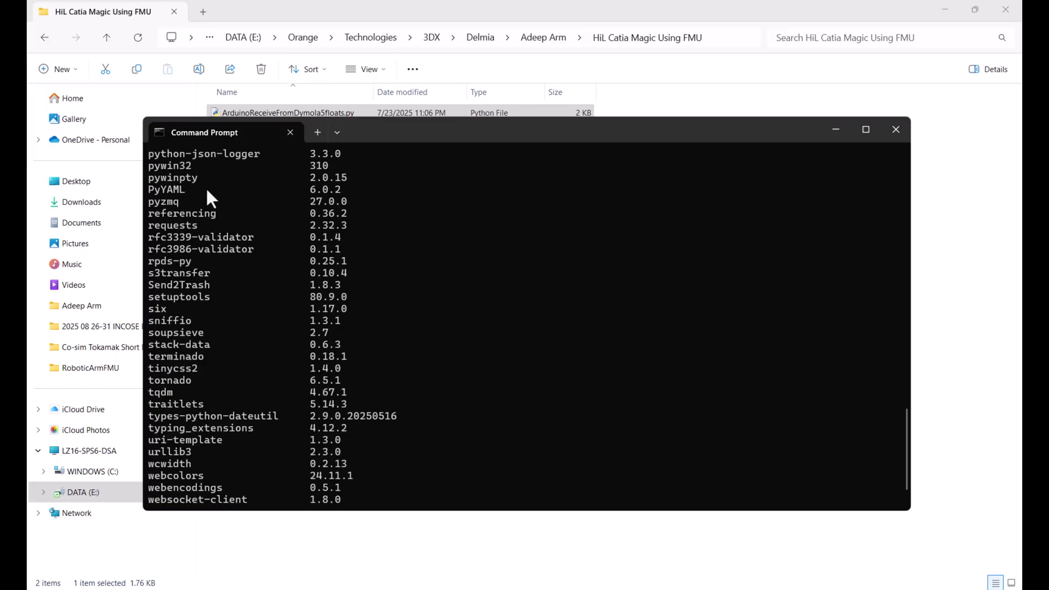
scroll(163, 188, "up", 2)
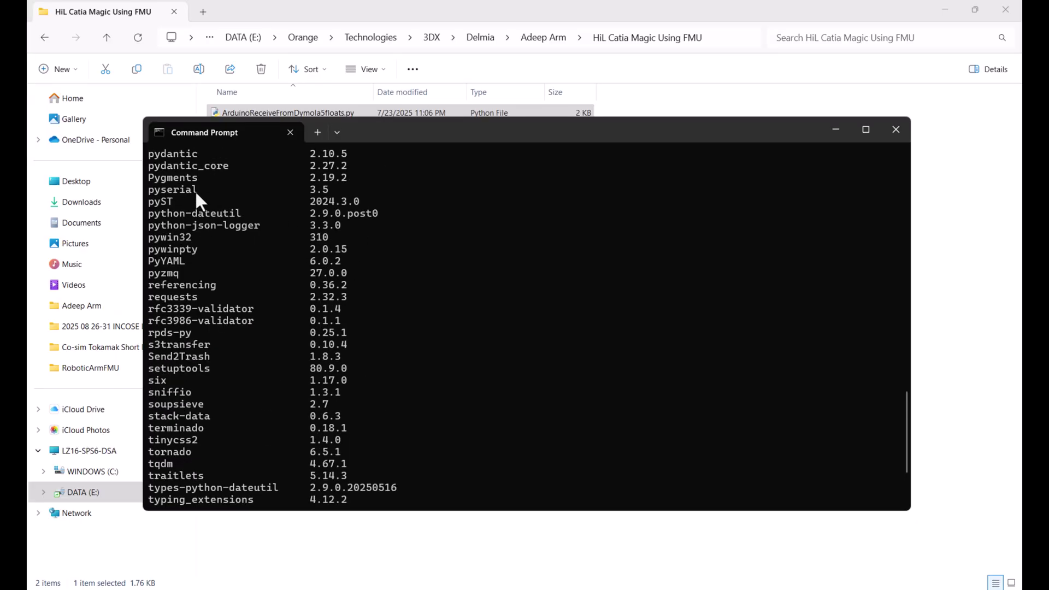
scroll(255, 305, "down", 3)
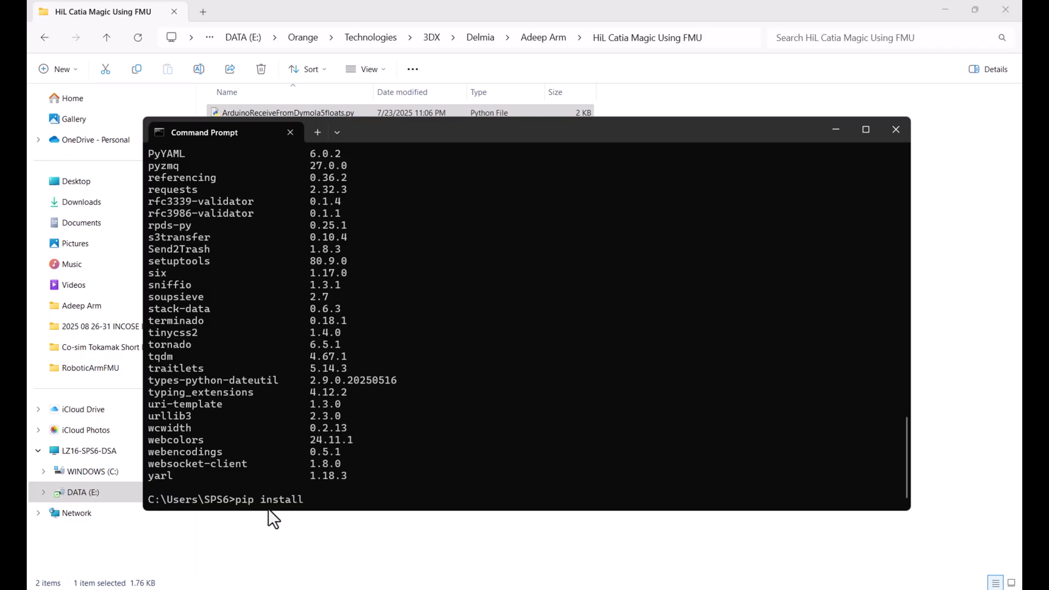
type("pyserial")
key("Return")
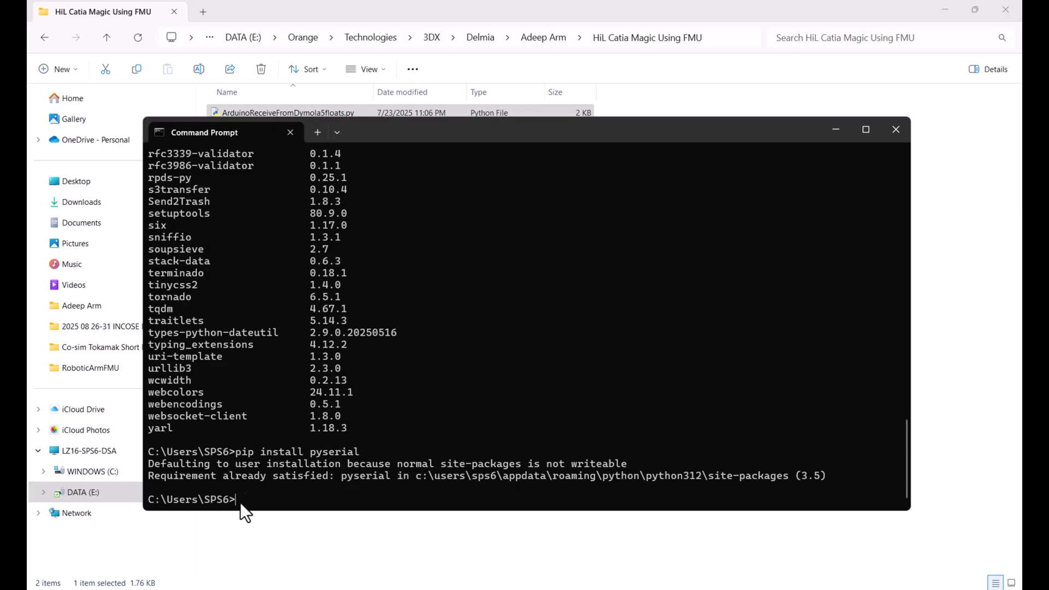
left_click(834, 129)
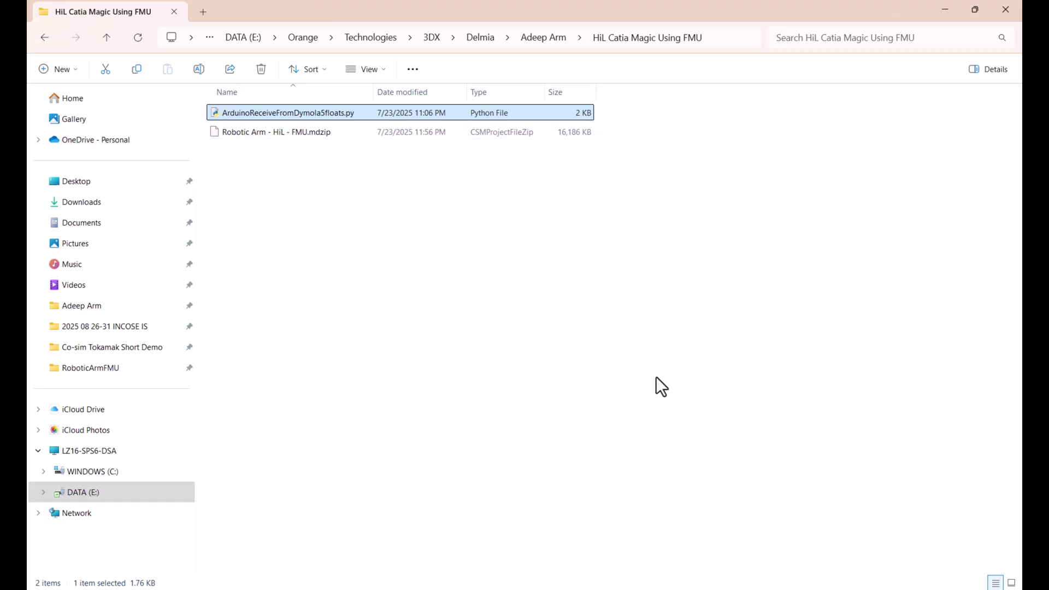
Step: Close the Command Prompt window, returning to File Explorer
left_click(816, 589)
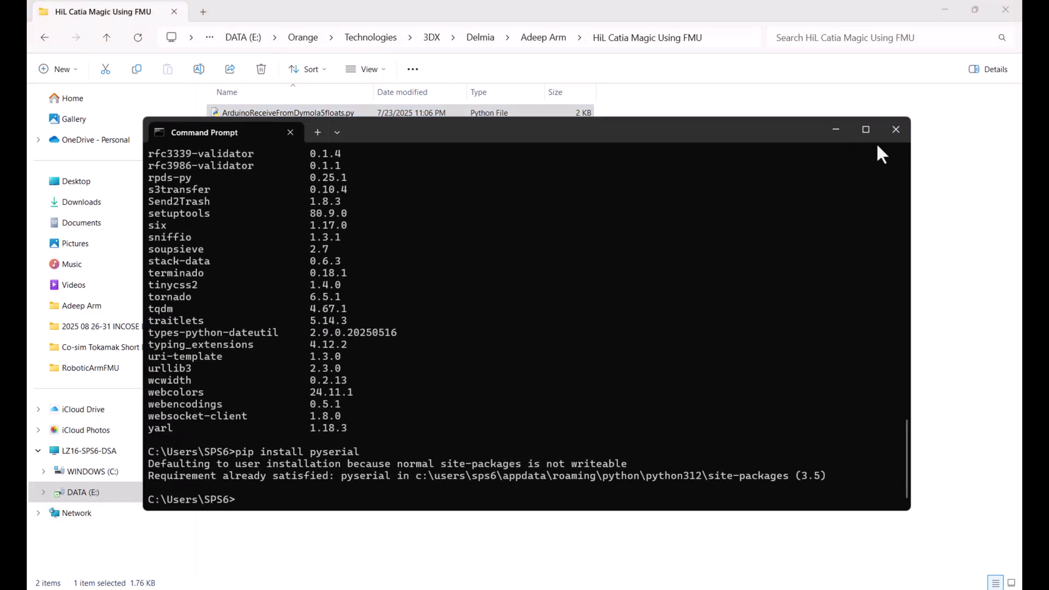
left_click(893, 130)
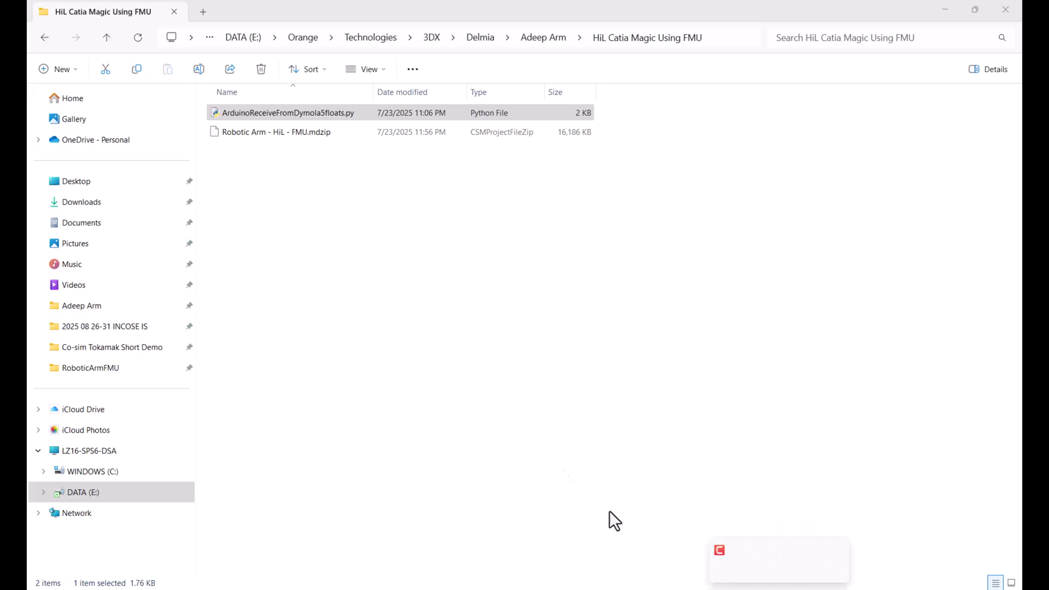
left_click(336, 114)
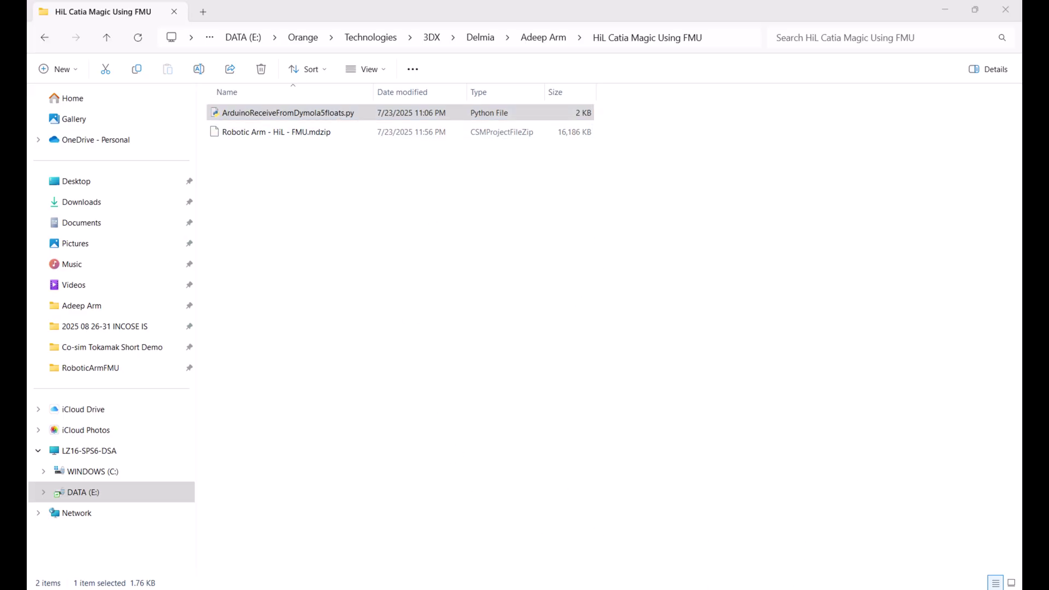
Step: Run the Robot Sim configuration in CATIA Magic and move the Robot slider panel over the model tree
left_click(798, 589)
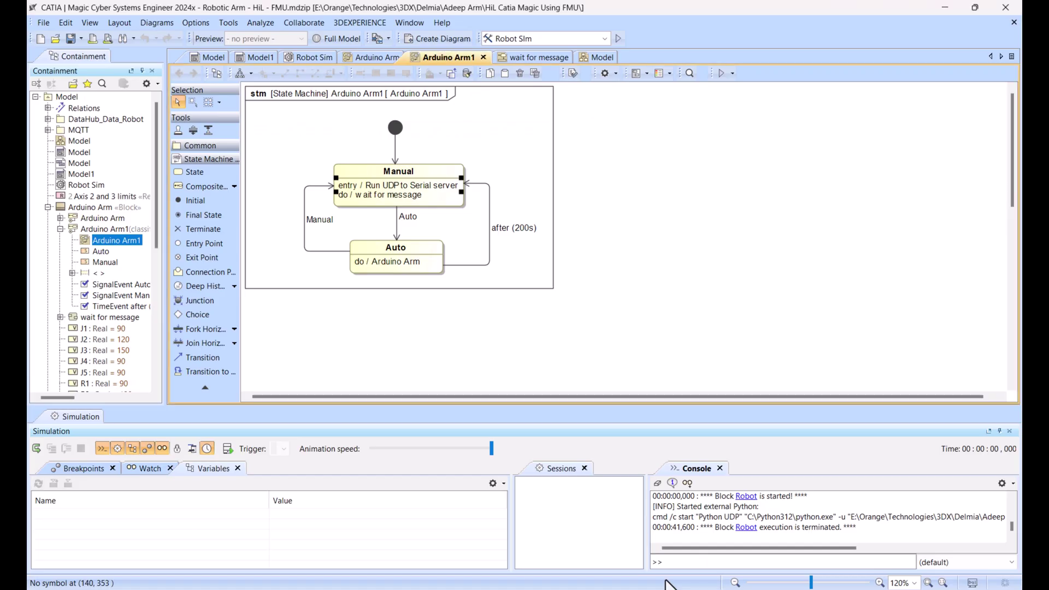
left_click(618, 40)
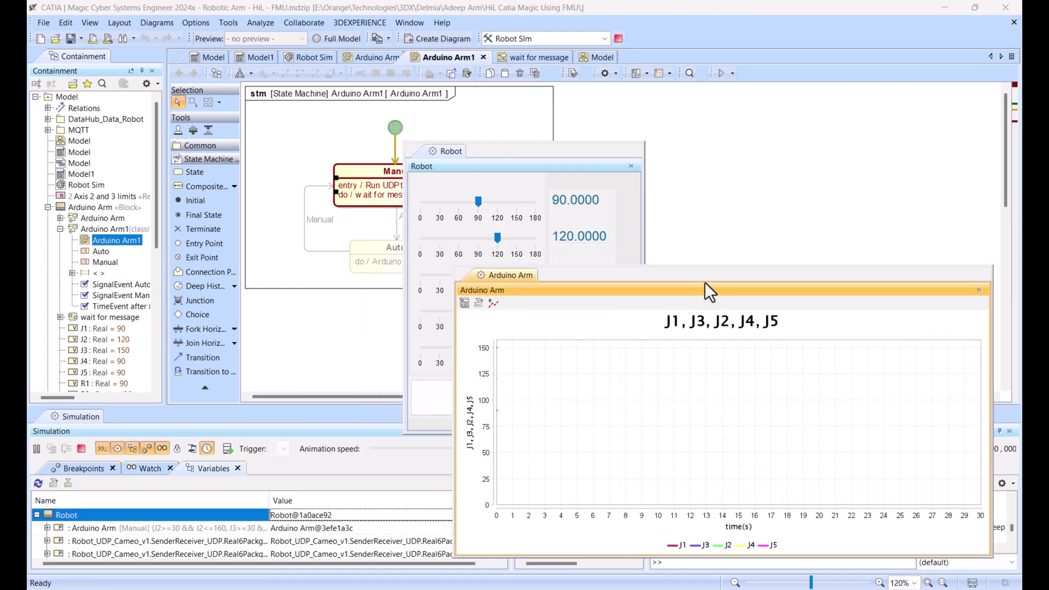
left_click_drag(558, 158, 131, 192)
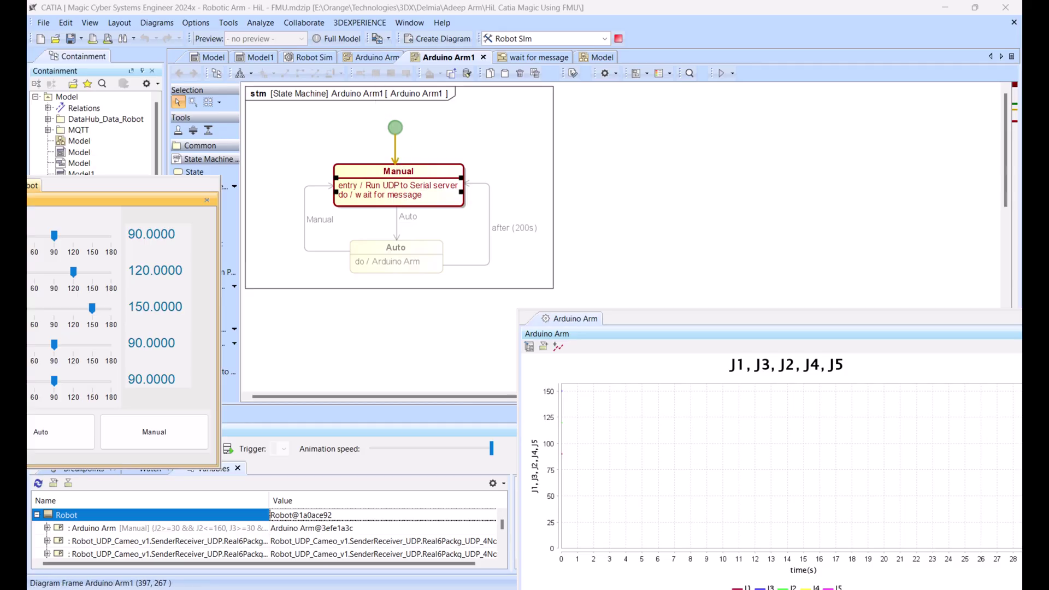
left_click_drag(136, 185, 230, 149)
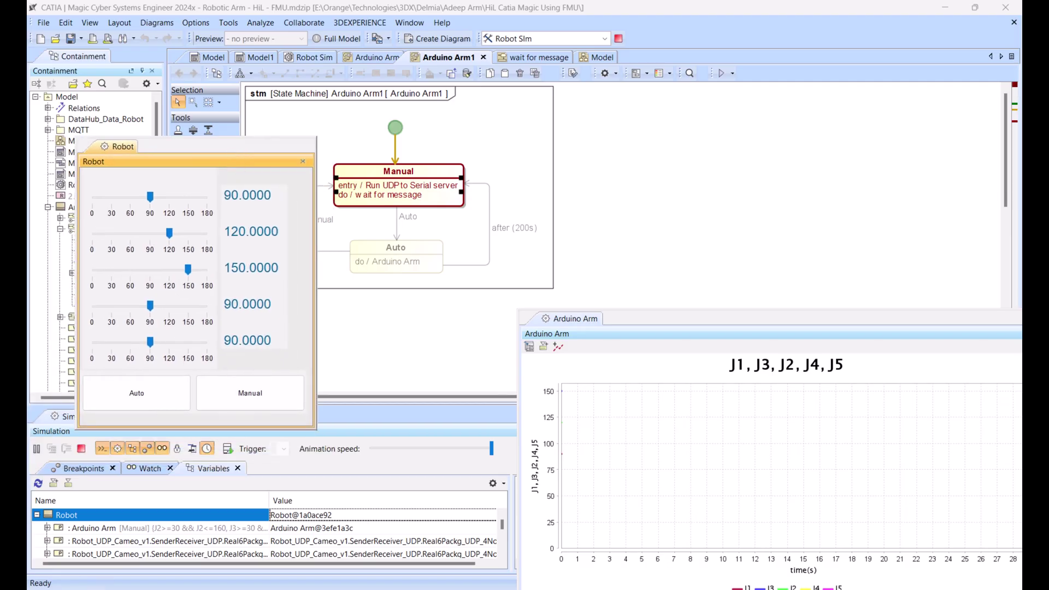
Step: Close the Arduino IDE window to get back to the running Robot Sim simulation
mouse_move(751, 589)
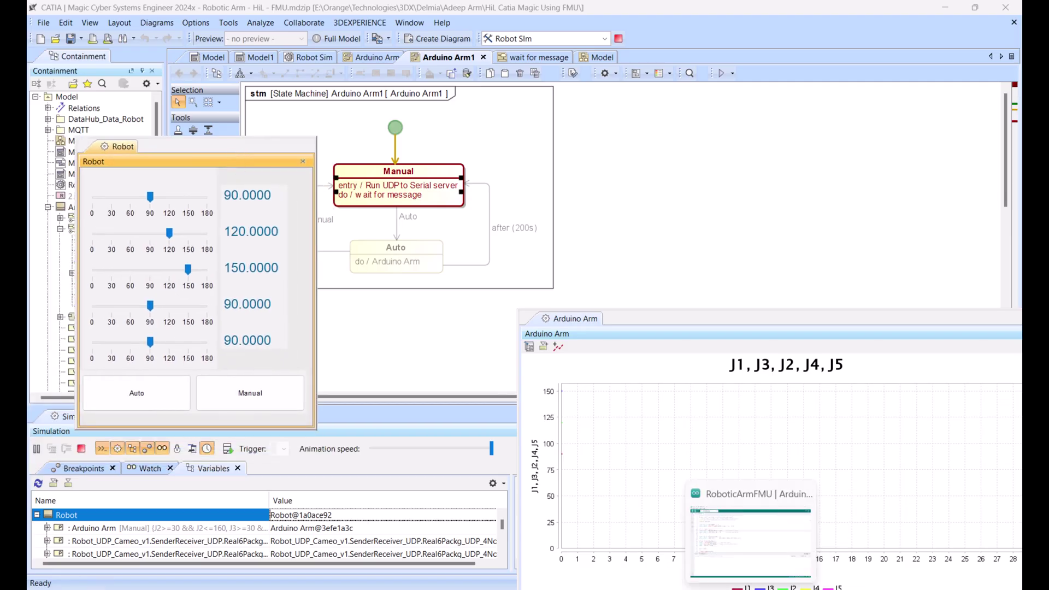
left_click(750, 589)
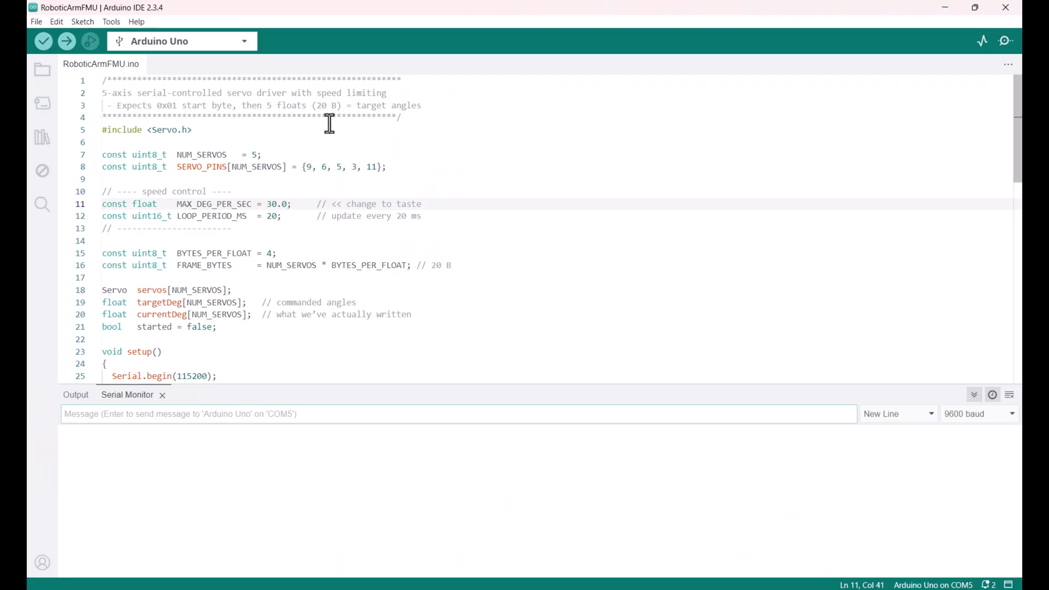
left_click(1005, 9)
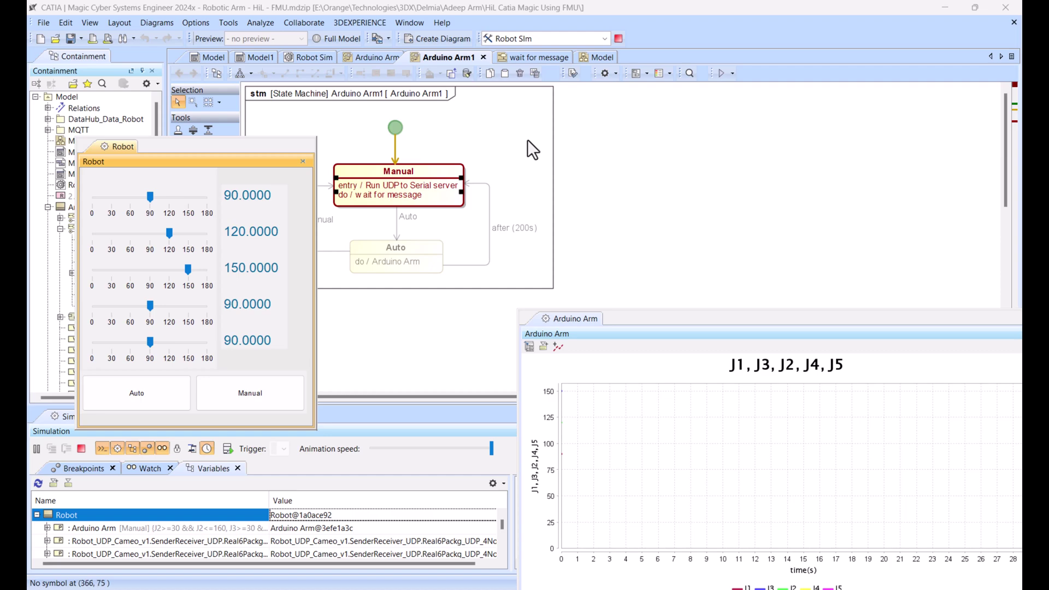
Step: Stop and restart Robot Sim, moving the Arduino Arm joint chart out of the way
left_click(619, 39)
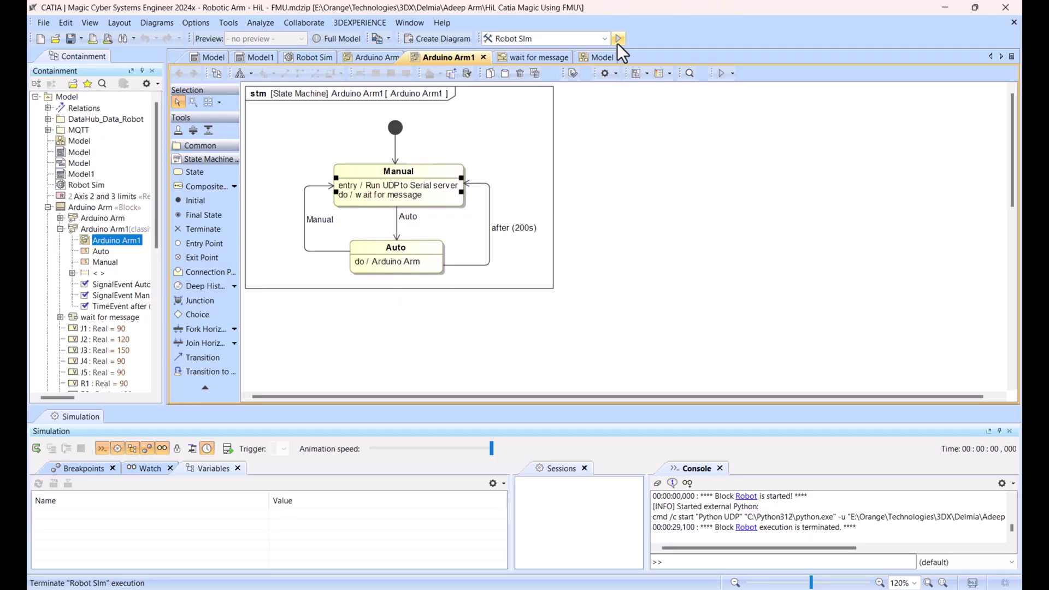
left_click(618, 39)
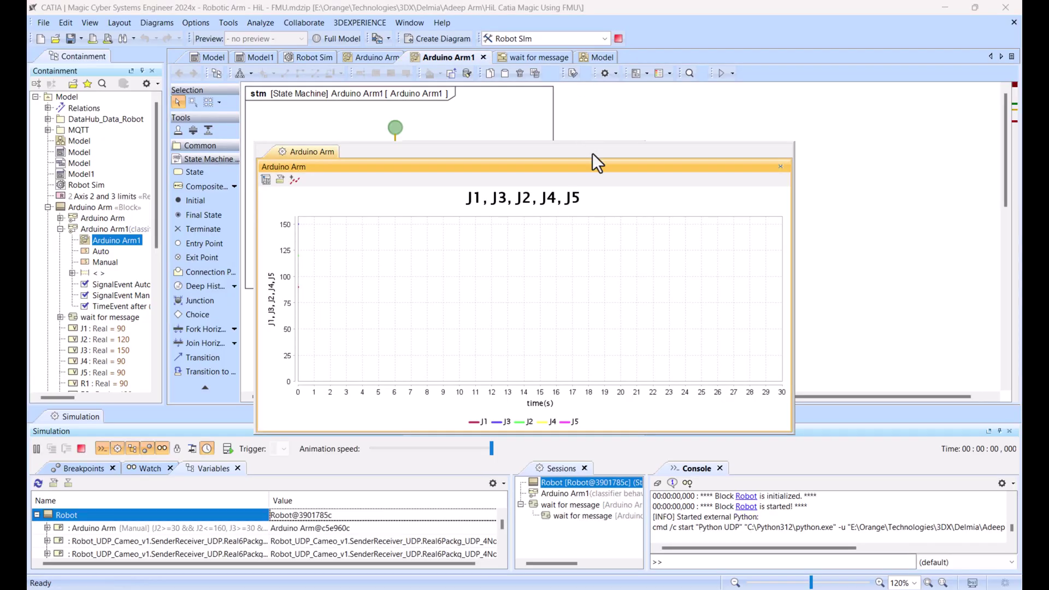
left_click_drag(592, 153, 220, 185)
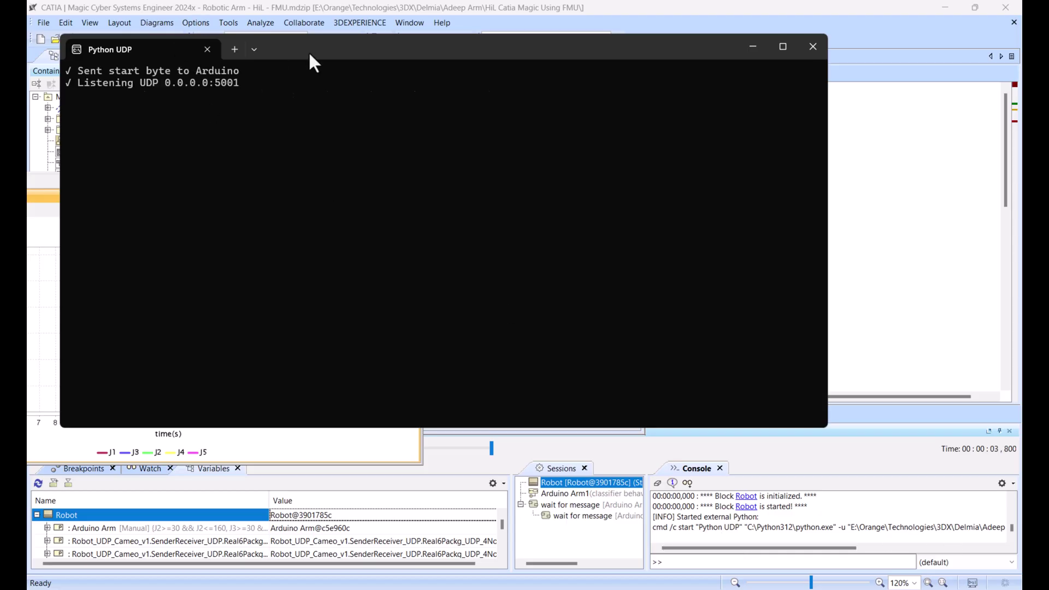
Step: Move and narrow the Python UDP terminal so the joint chart stays visible
left_click_drag(313, 49, 489, 127)
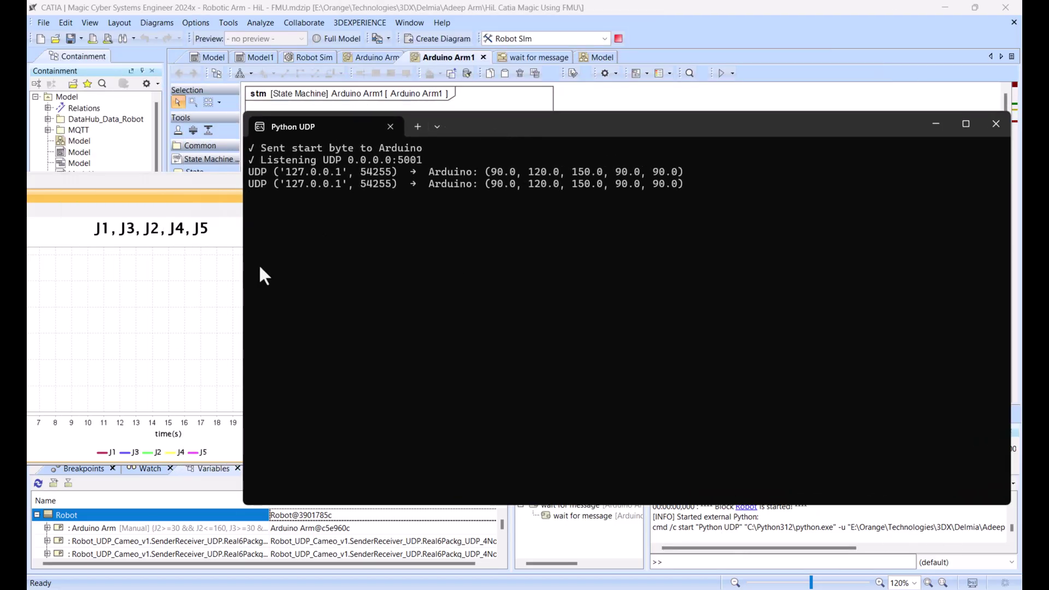
left_click_drag(238, 263, 424, 264)
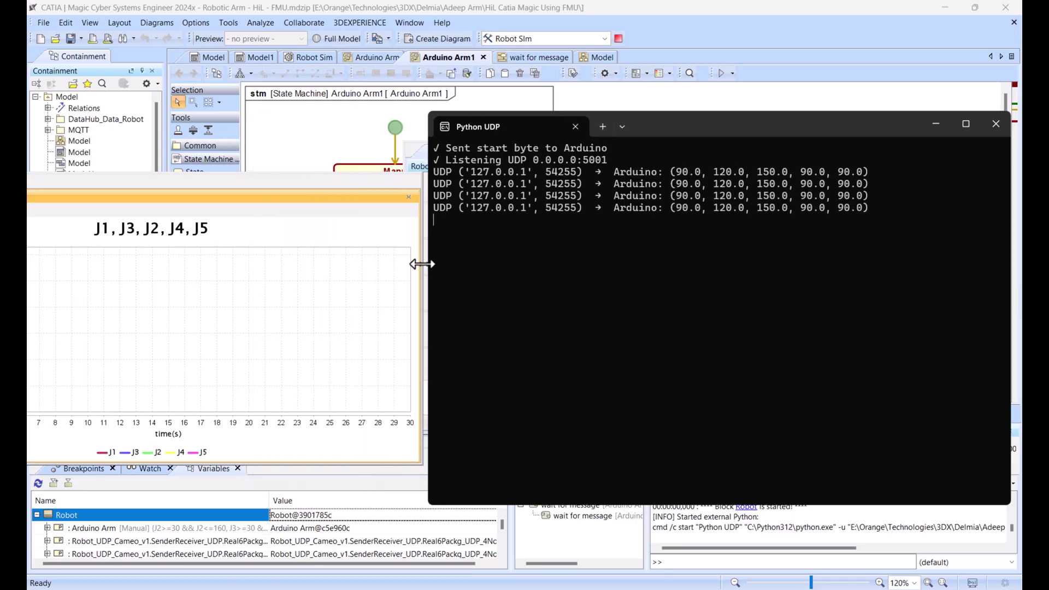
left_click_drag(663, 126, 690, 141)
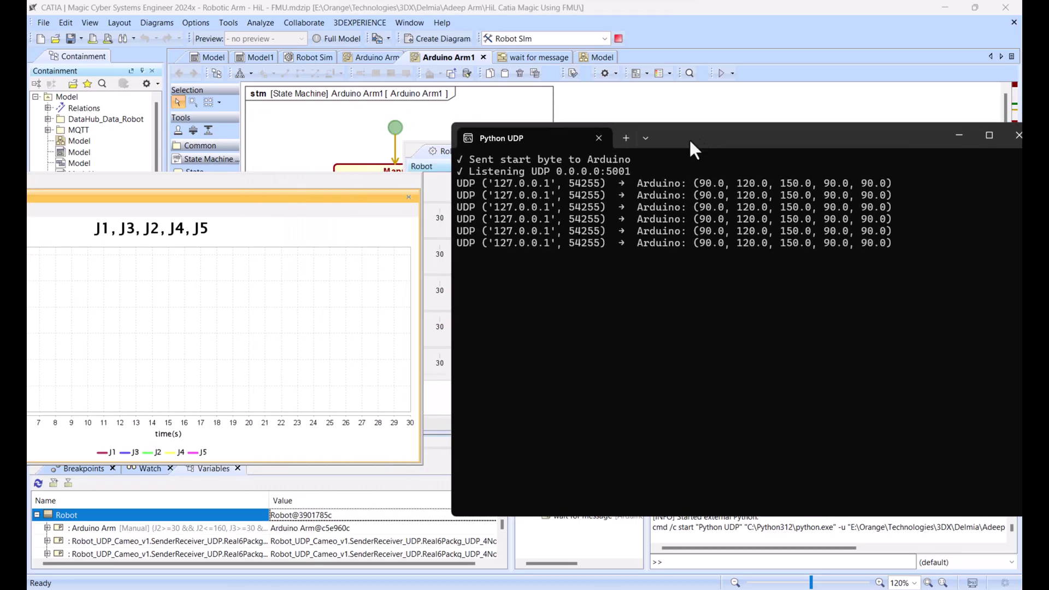
Step: Bring up the HiL Catia Magic Using FMU folder window, shrink it, then minimize it again
mouse_move(360, 566)
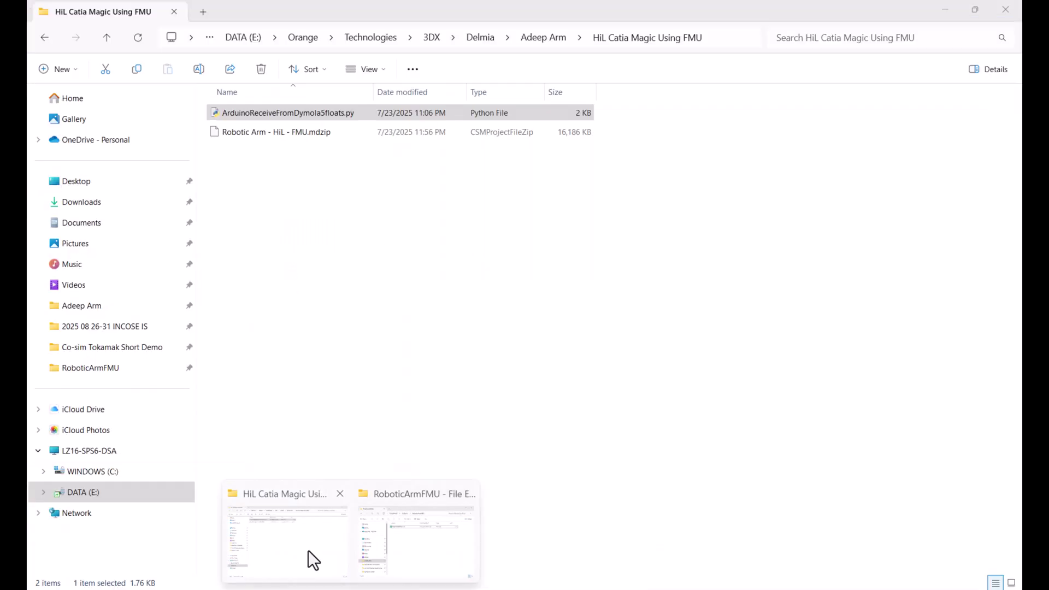
left_click(308, 549)
left_click_drag(392, 24, 270, 130)
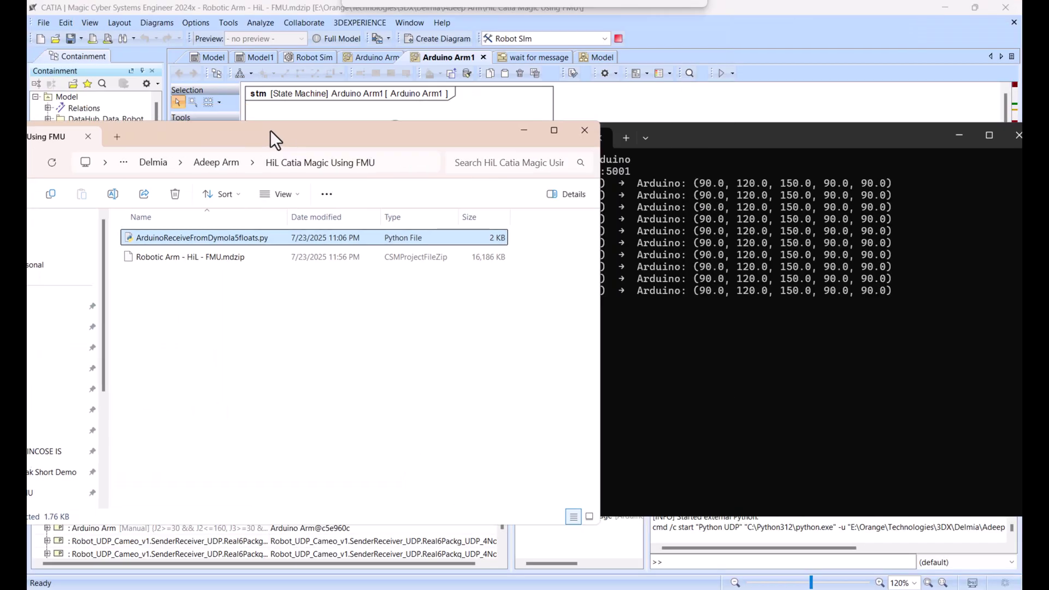
left_click(524, 129)
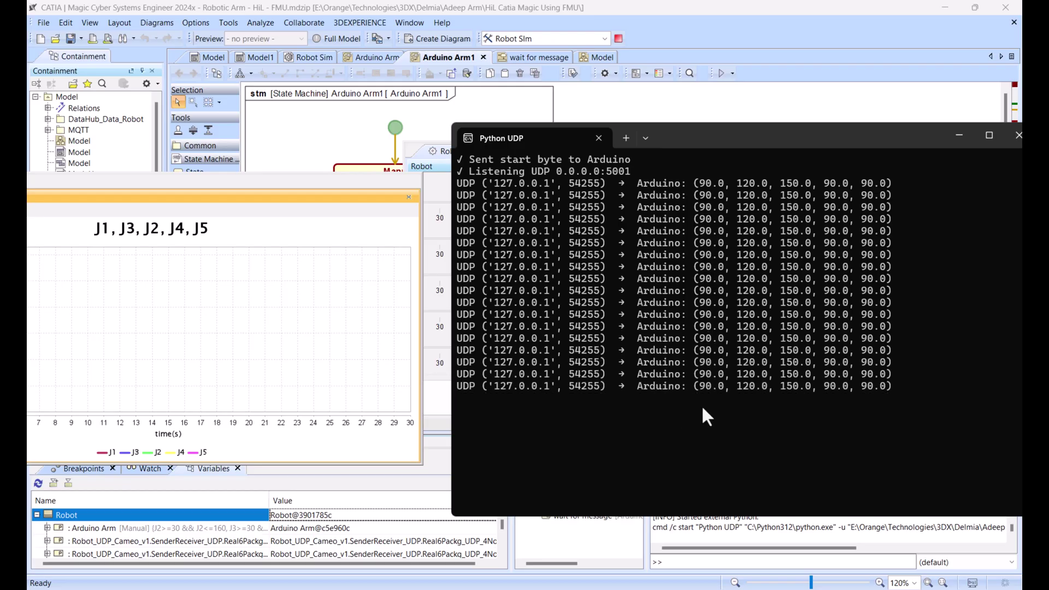
Step: Place the joint chart bottom-left and the Robot slider panel upper right, then raise the Python UDP terminal
left_click_drag(262, 177, 306, 306)
left_click(528, 164)
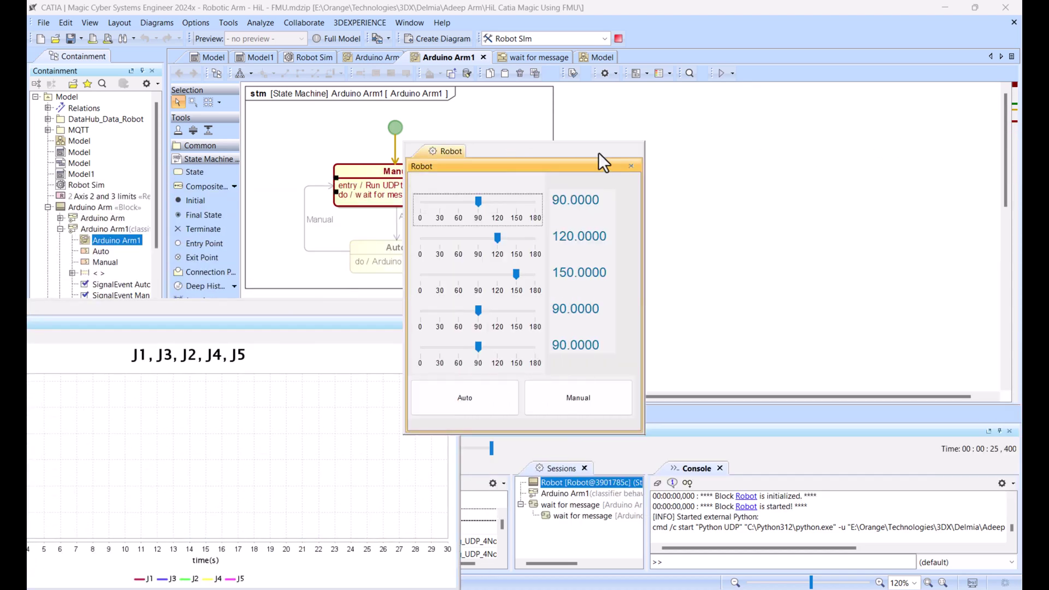
left_click_drag(598, 153, 926, 107)
left_click(798, 587)
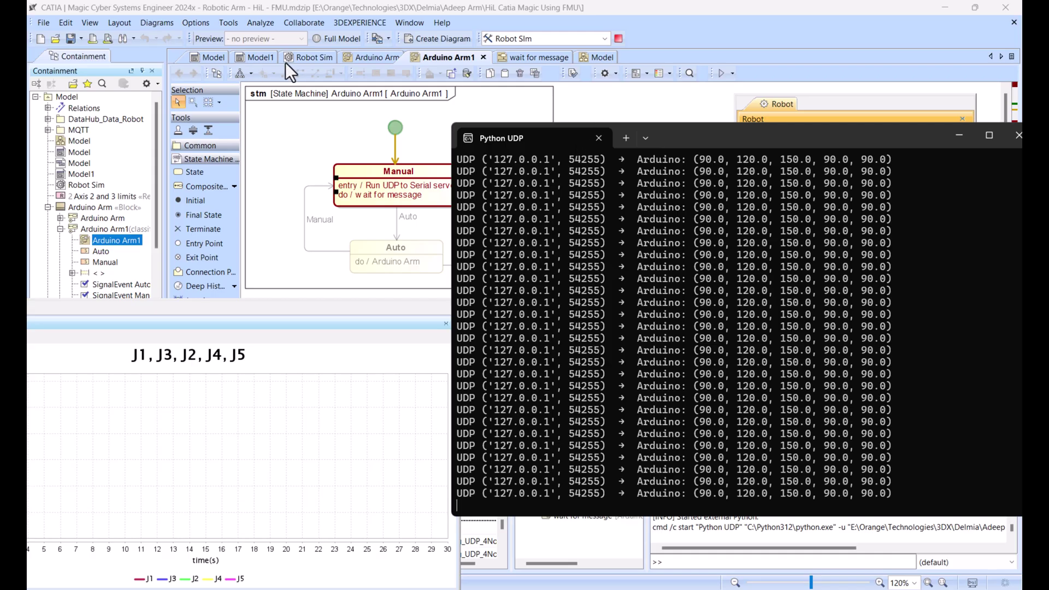
Step: Open the Arduino Arm state machine diagram and step joint J1 among 60, 90 and 120
left_click(371, 57)
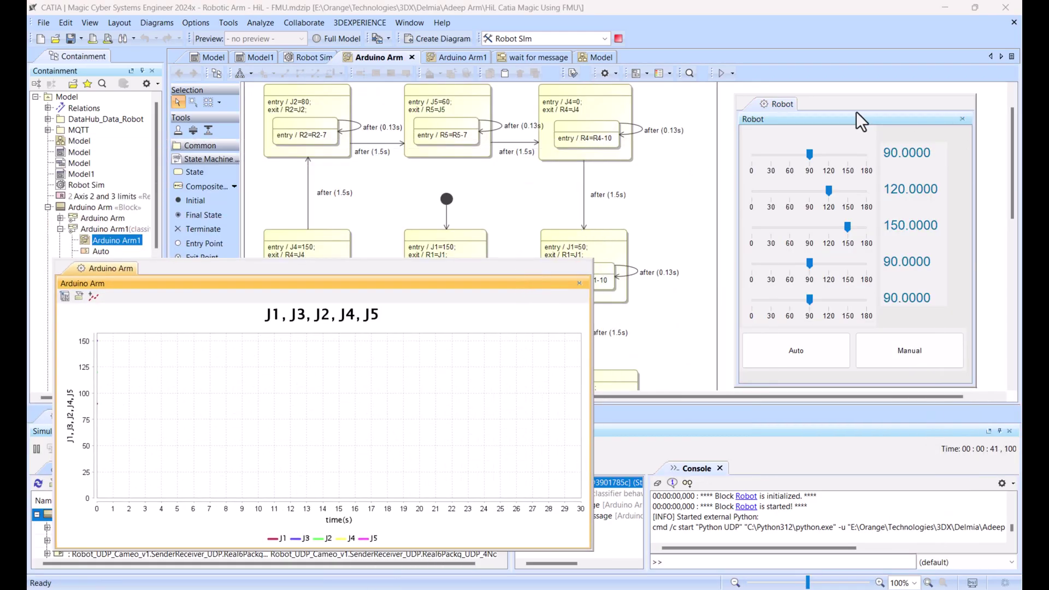
left_click_drag(857, 113, 797, 161)
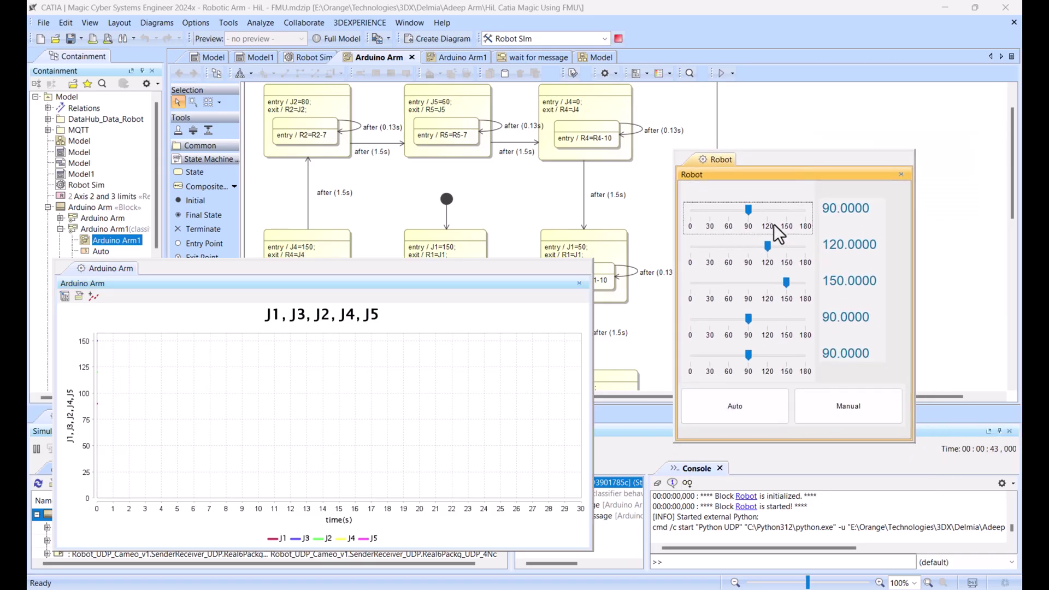
left_click(760, 212)
left_click(759, 214)
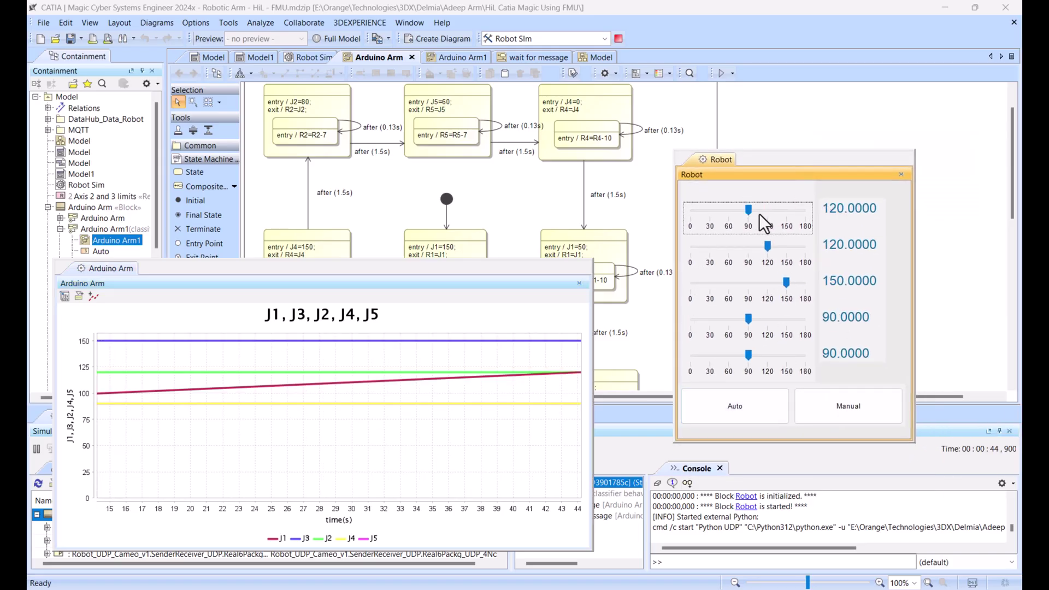
left_click(732, 212)
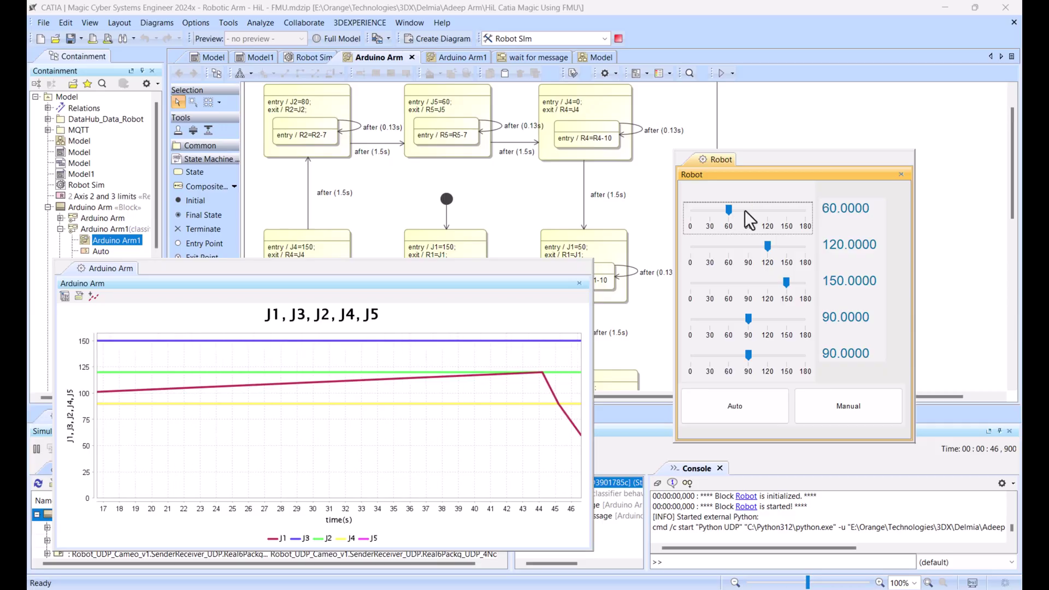
left_click(747, 213)
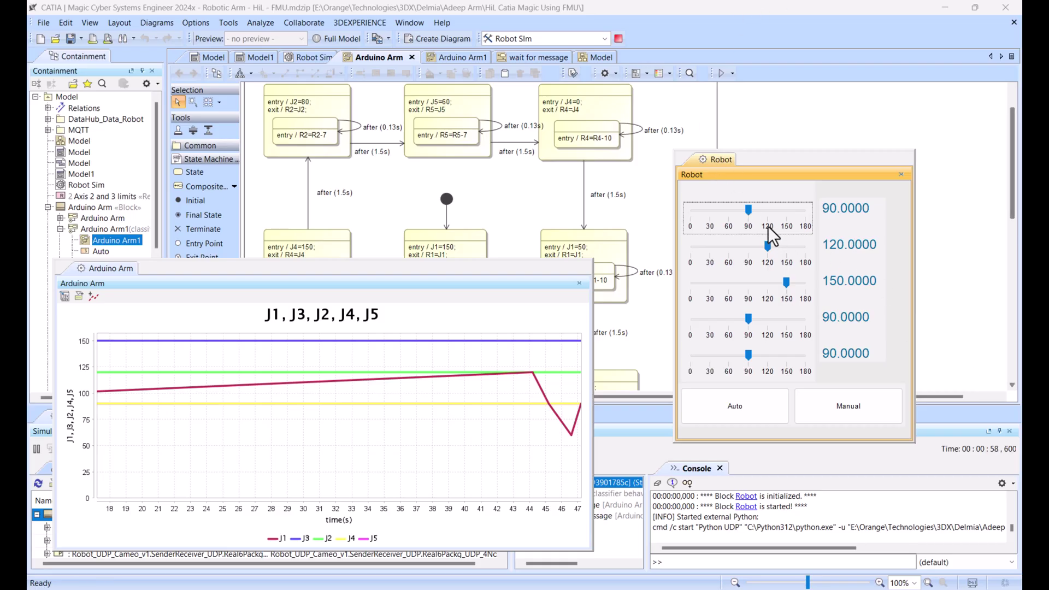
left_click(768, 209)
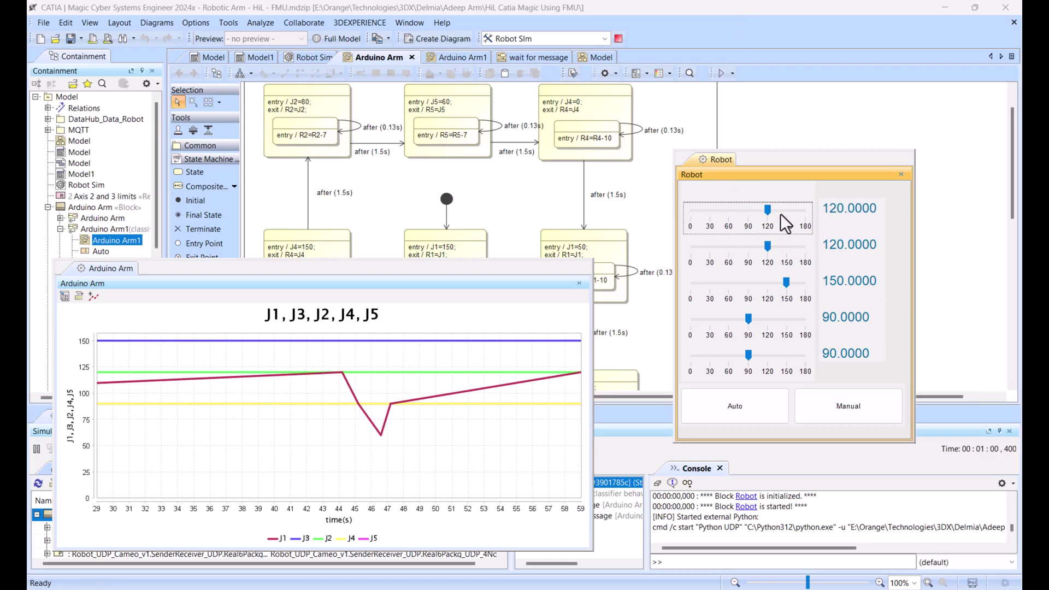
left_click(749, 220)
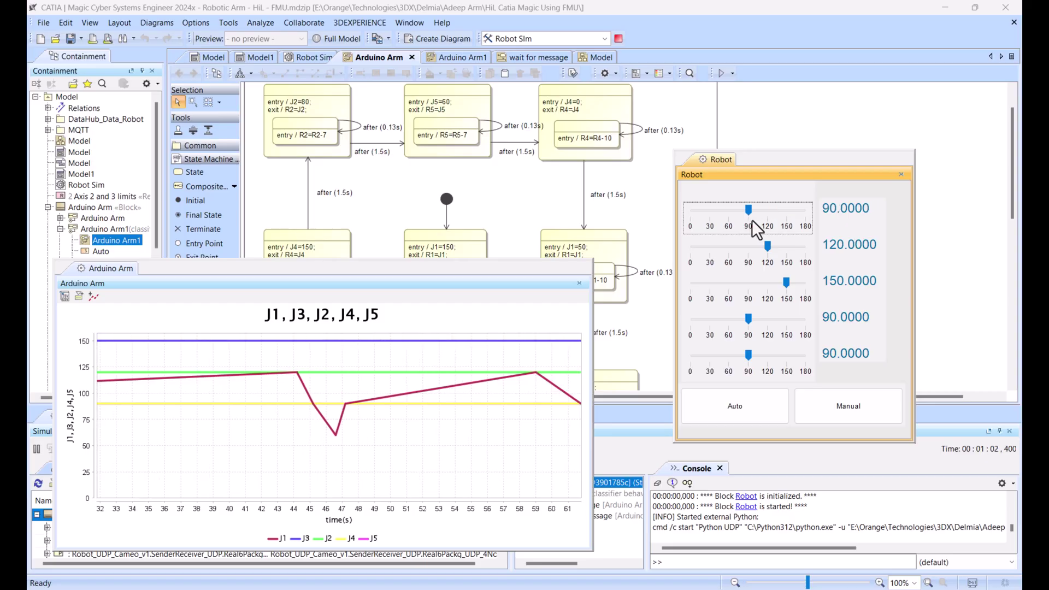
left_click(736, 216)
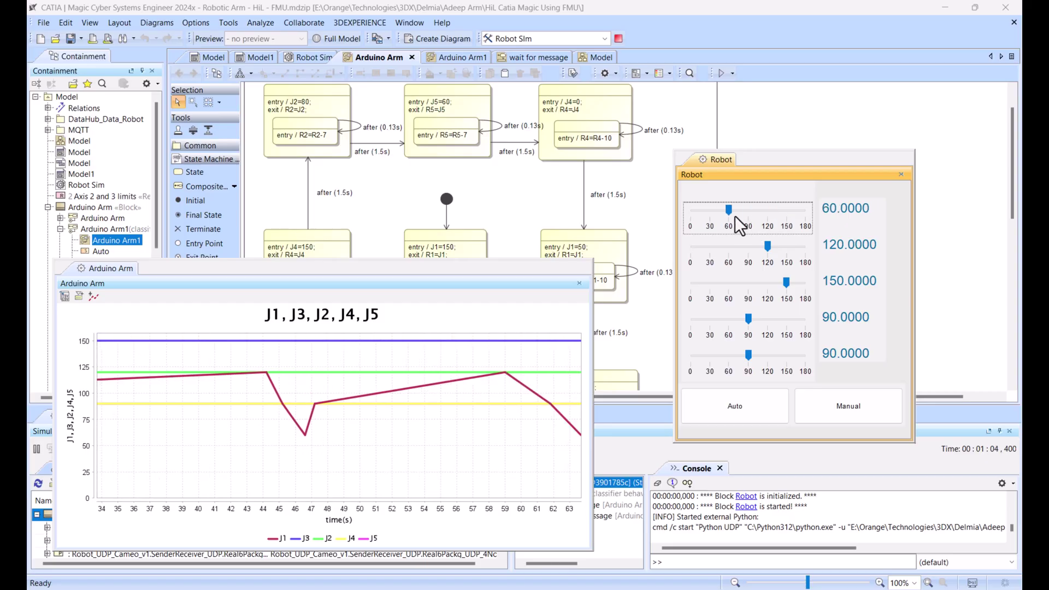
left_click(757, 218)
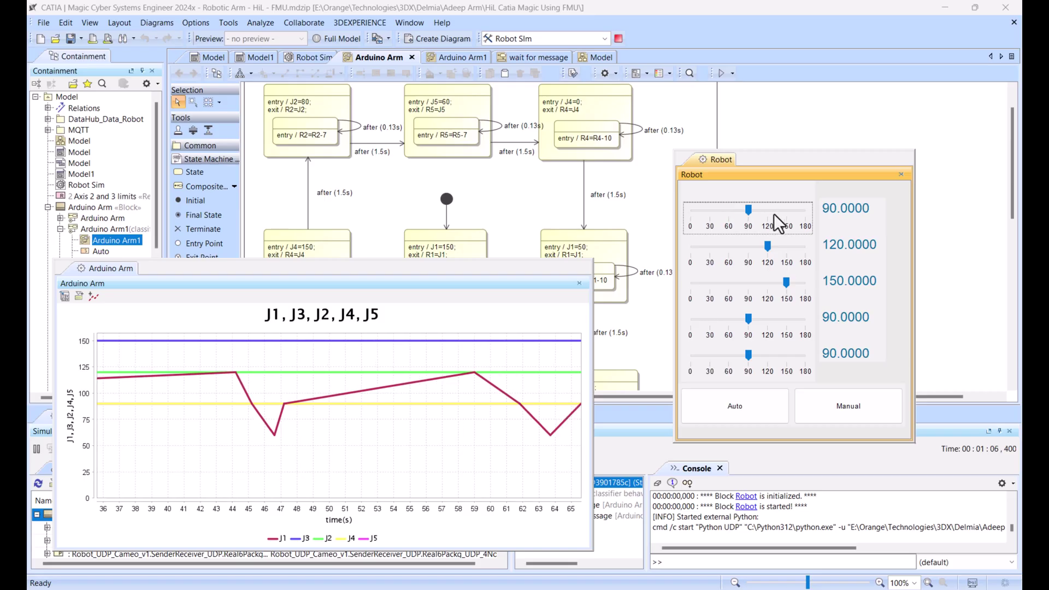
Step: Lower J3 to 120, cycle J4 from 60 up to 150, and drop J5 to 60
left_click(756, 282)
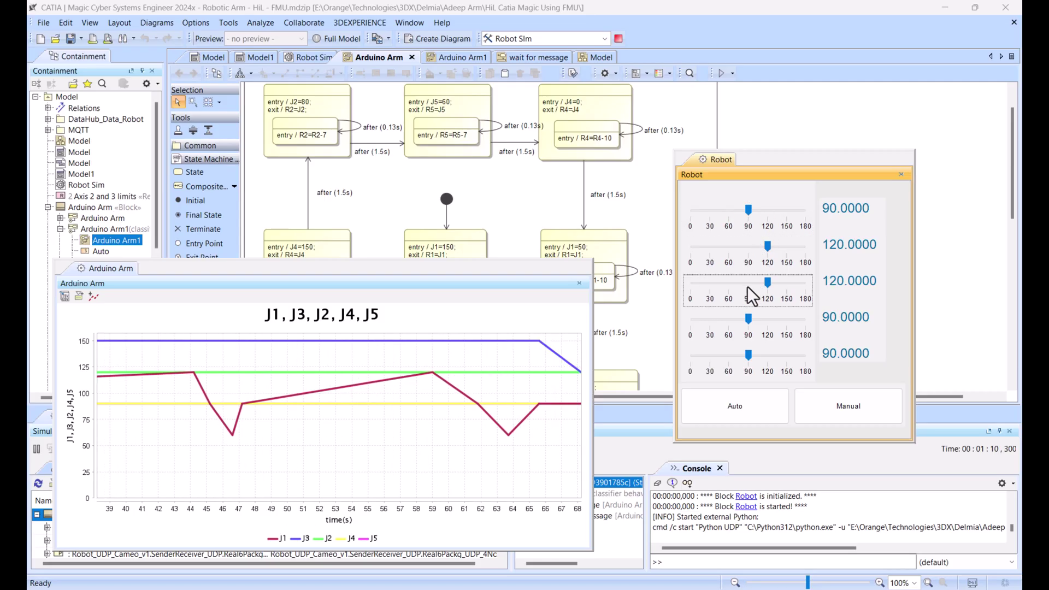
left_click(759, 315)
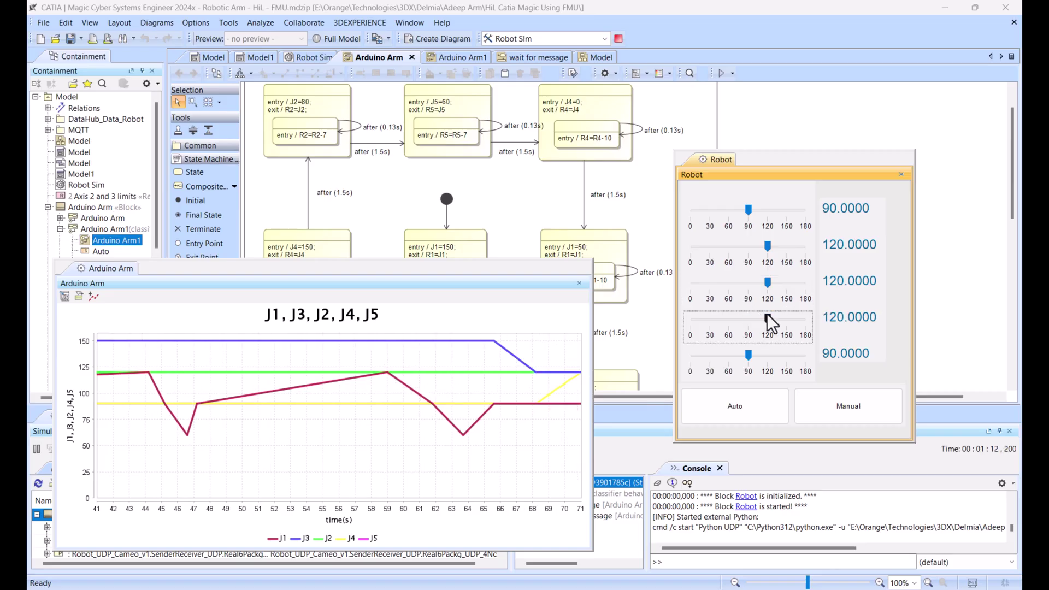
left_click(732, 320)
left_click(711, 323)
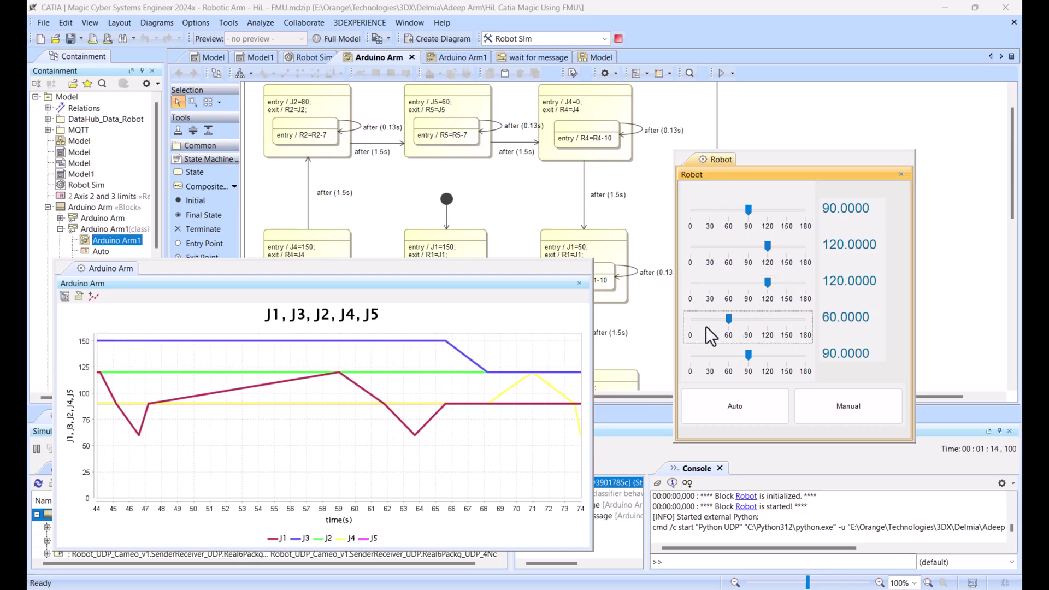
left_click(767, 318)
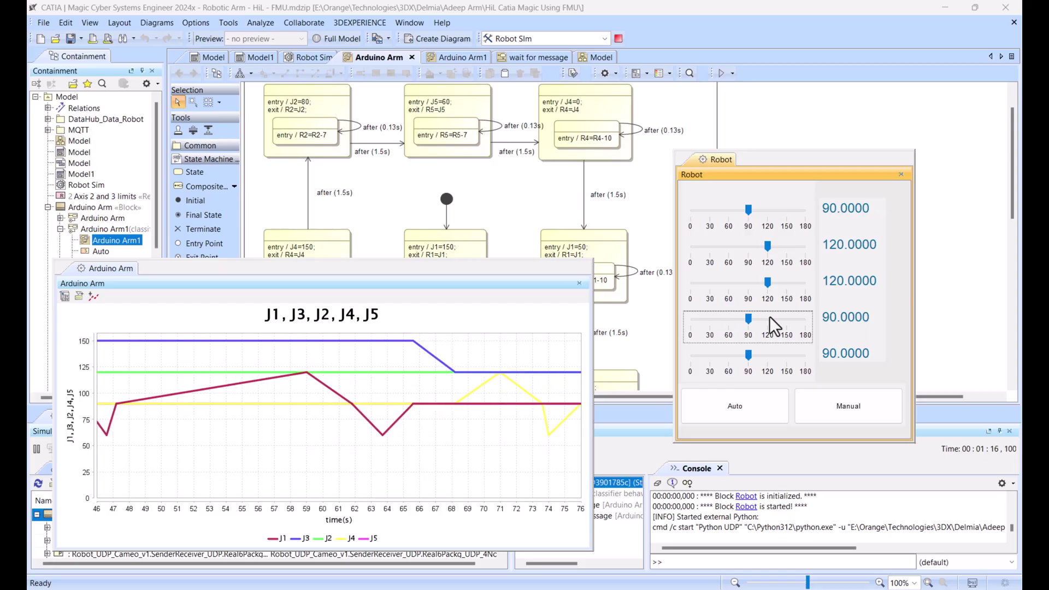
left_click(769, 317)
left_click(779, 318)
left_click(763, 354)
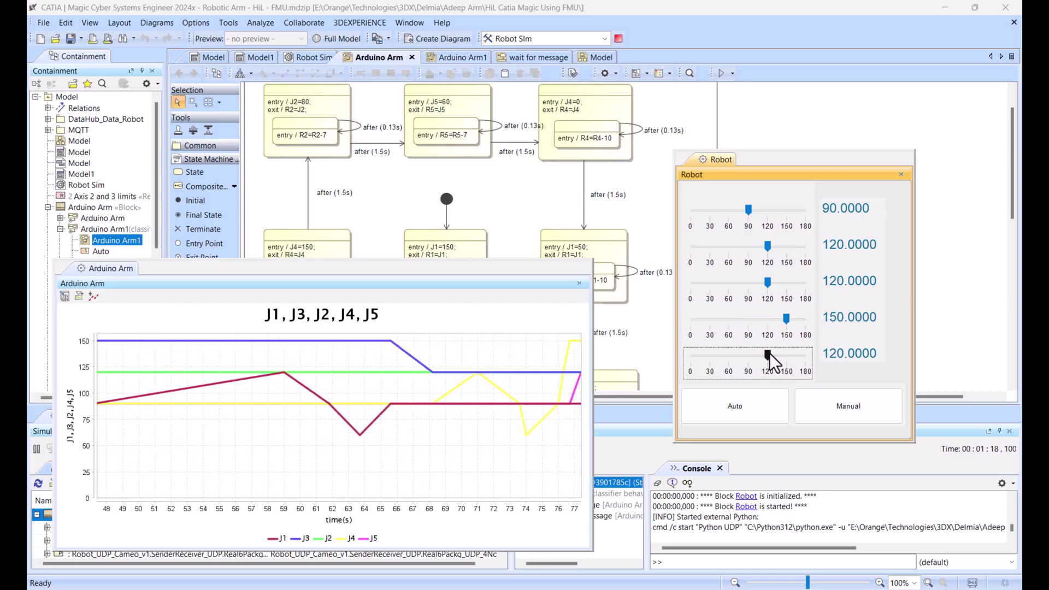
left_click(723, 354)
left_click(707, 354)
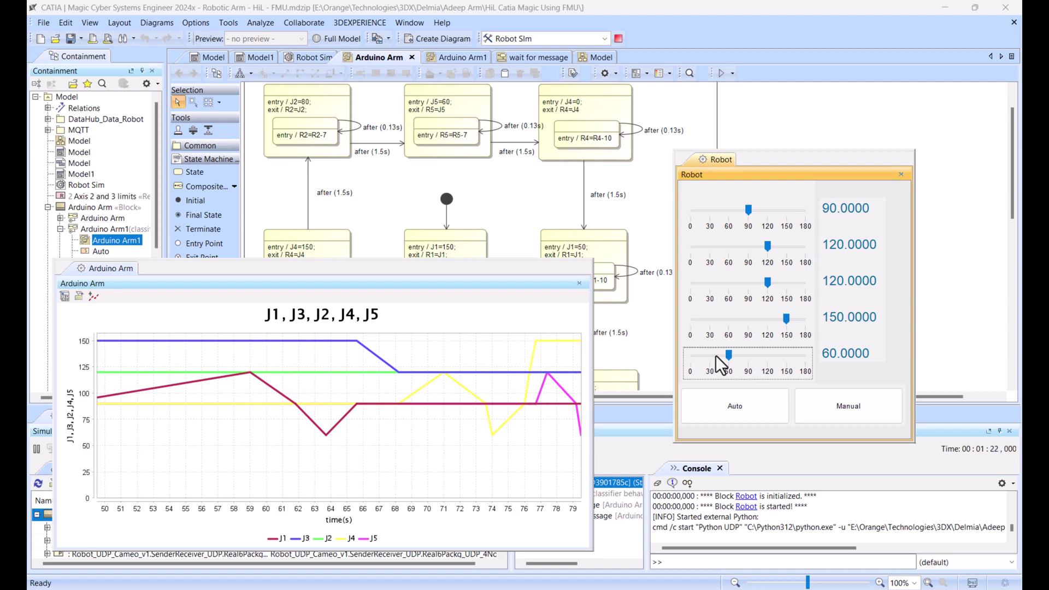
Step: Set the third joint to 90, step the second 90→120→90, then raise the third to 150
left_click(746, 295)
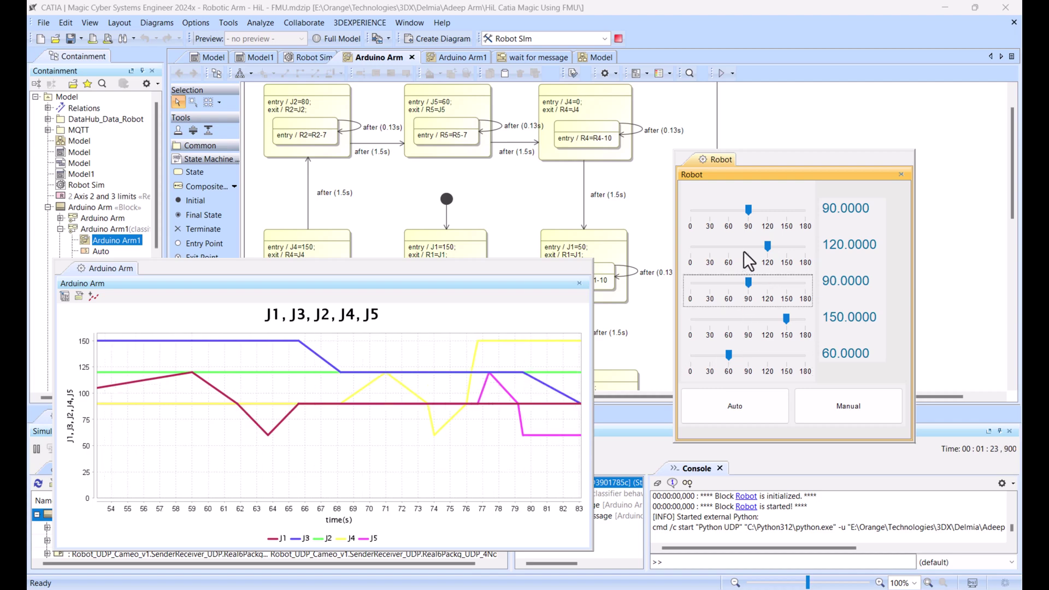
left_click(746, 254)
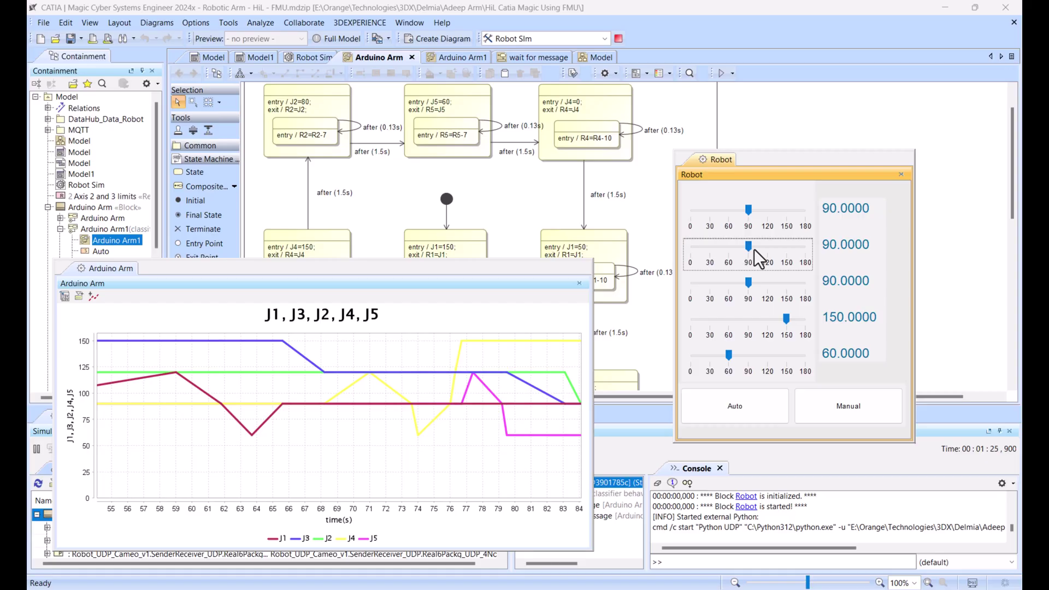
left_click(772, 246)
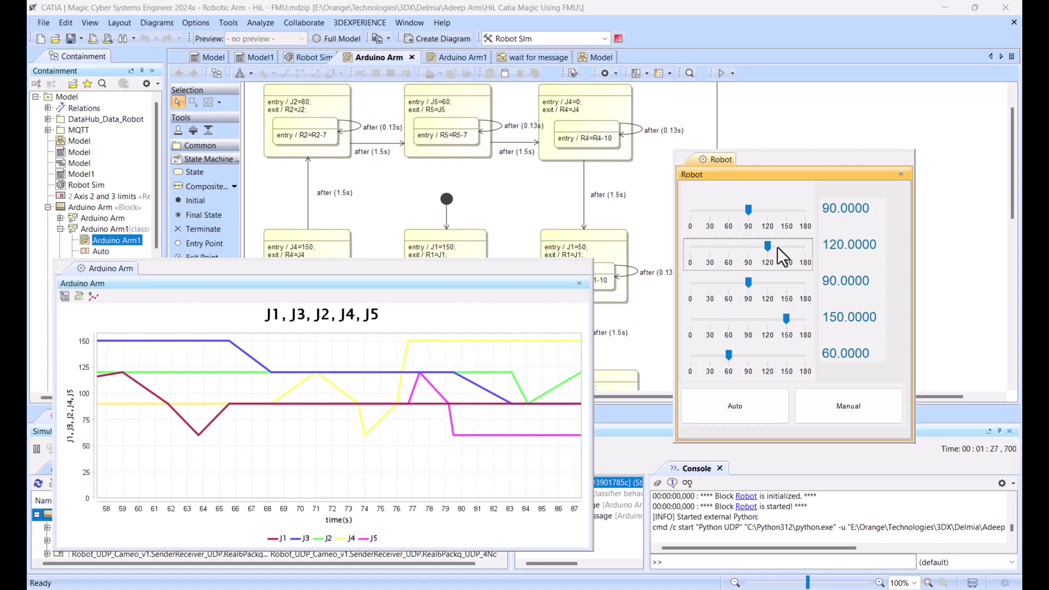
left_click(749, 249)
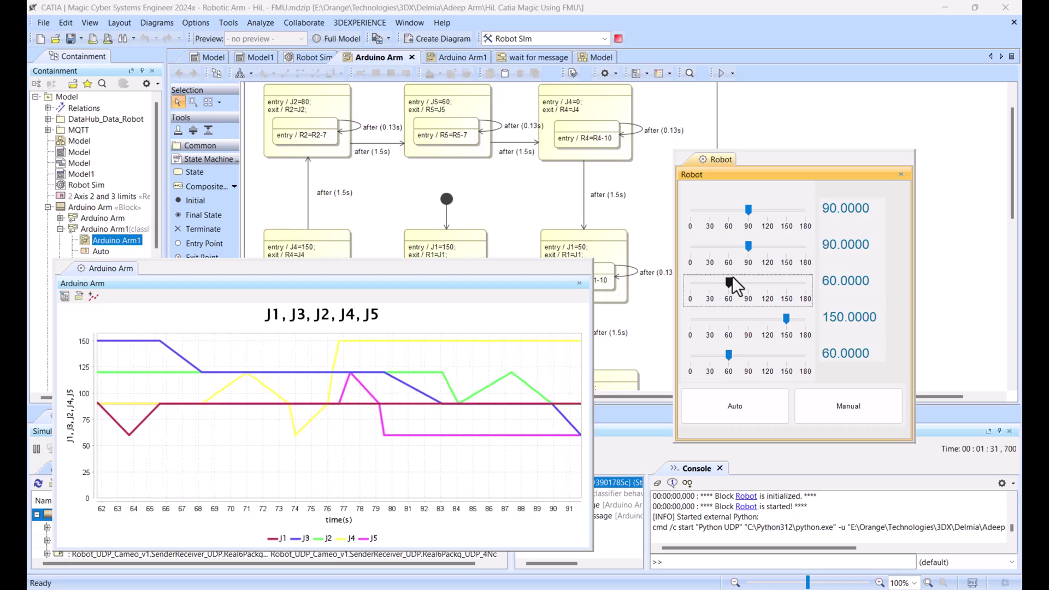
left_click(776, 283)
left_click(779, 283)
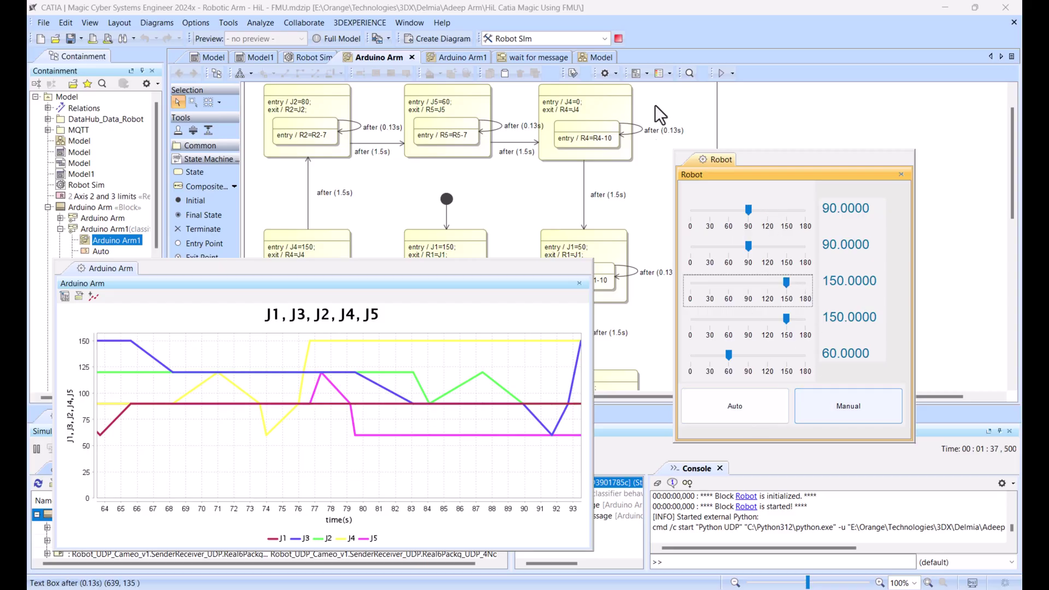
Step: Switch the Robot panel to Auto, park the joint chart lower right, and watch the state animation
left_click(739, 402)
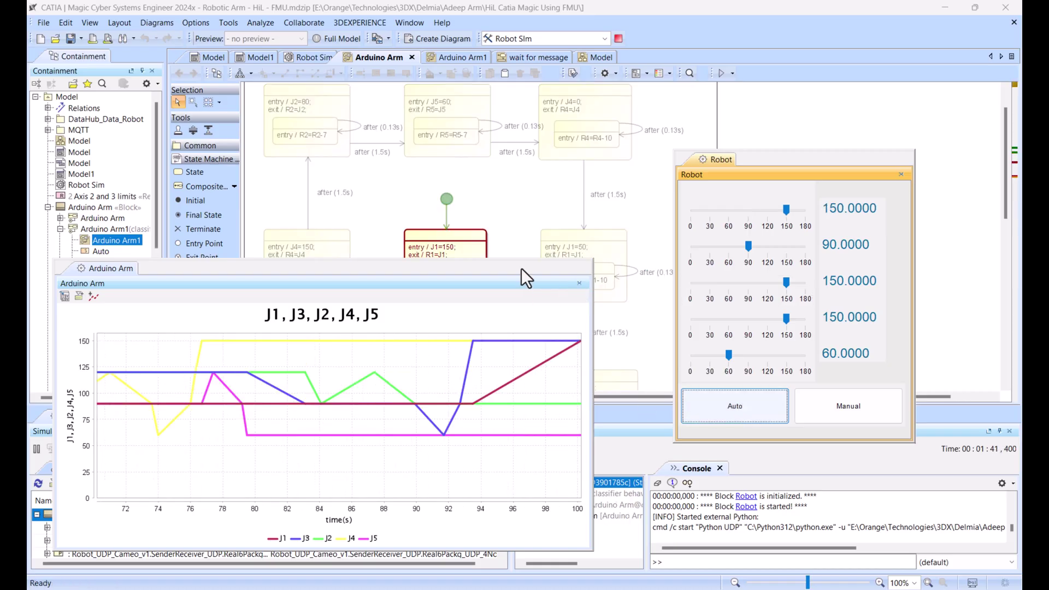
left_click_drag(523, 271, 1007, 401)
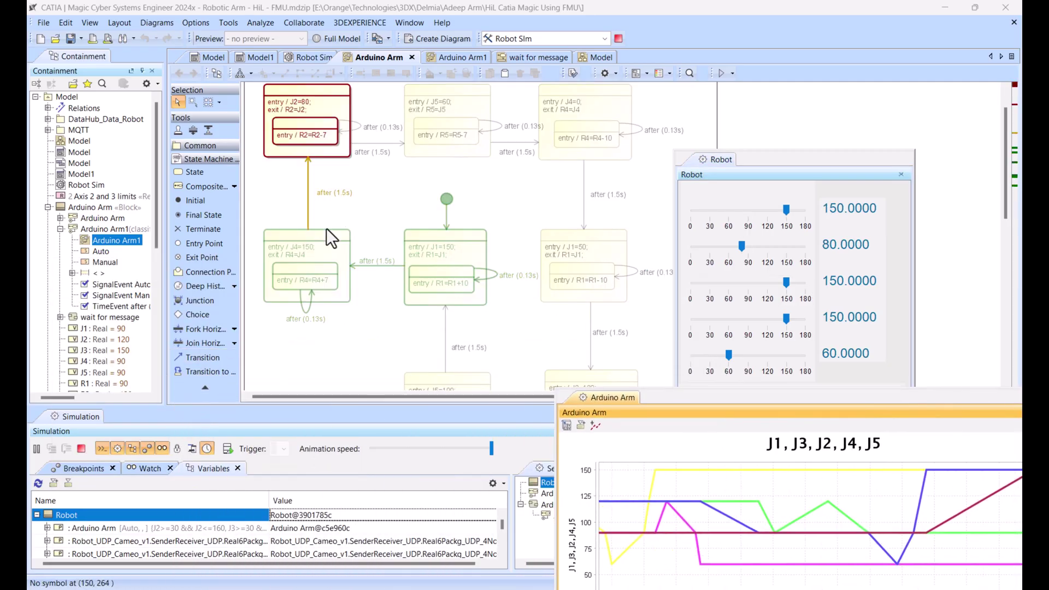
scroll(382, 256, "up", 2)
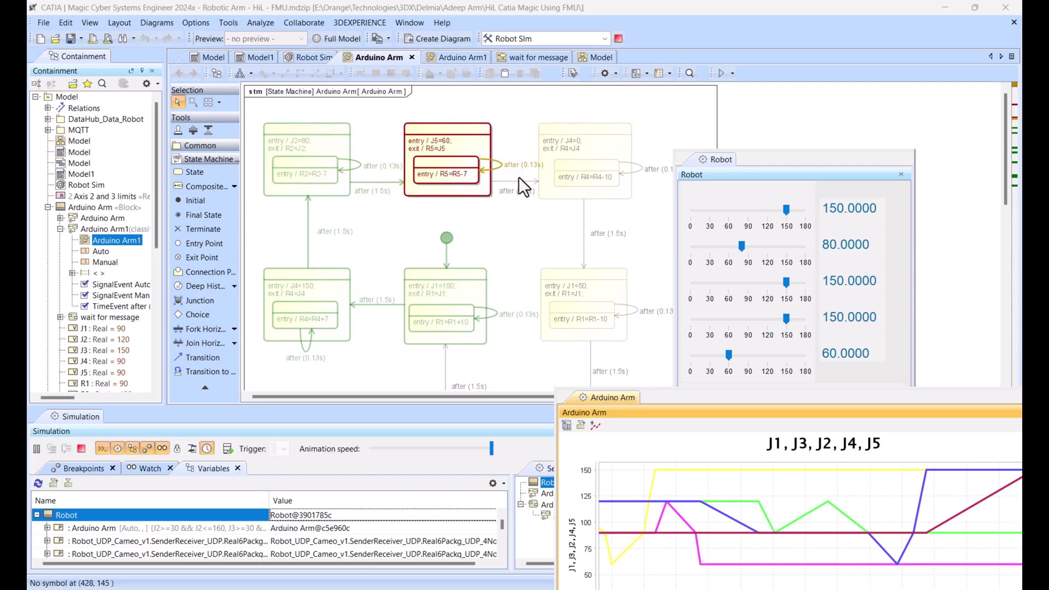
scroll(521, 180, "down", 2)
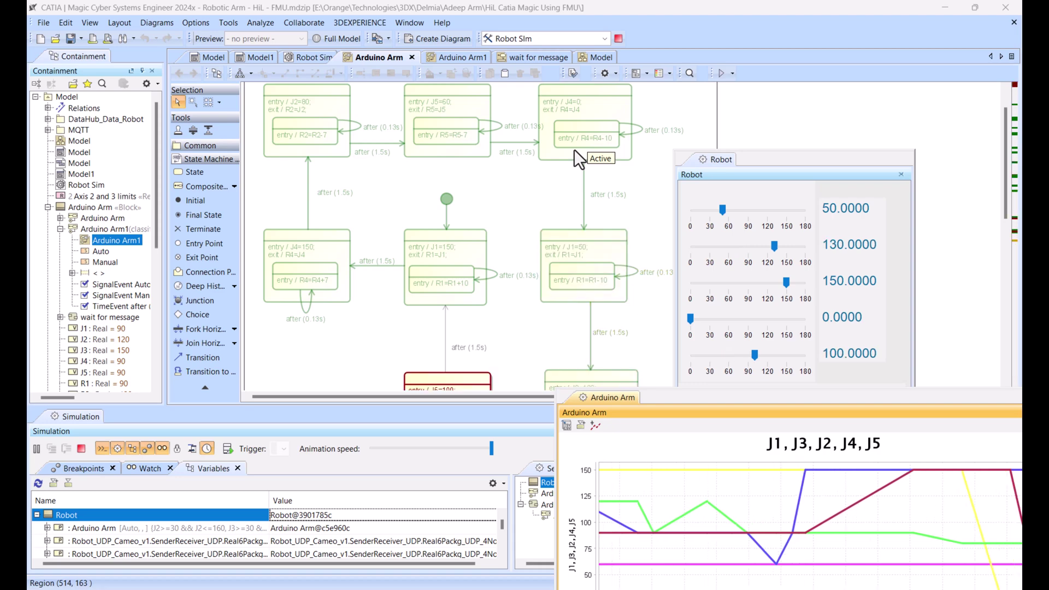
scroll(571, 147, "down", 3)
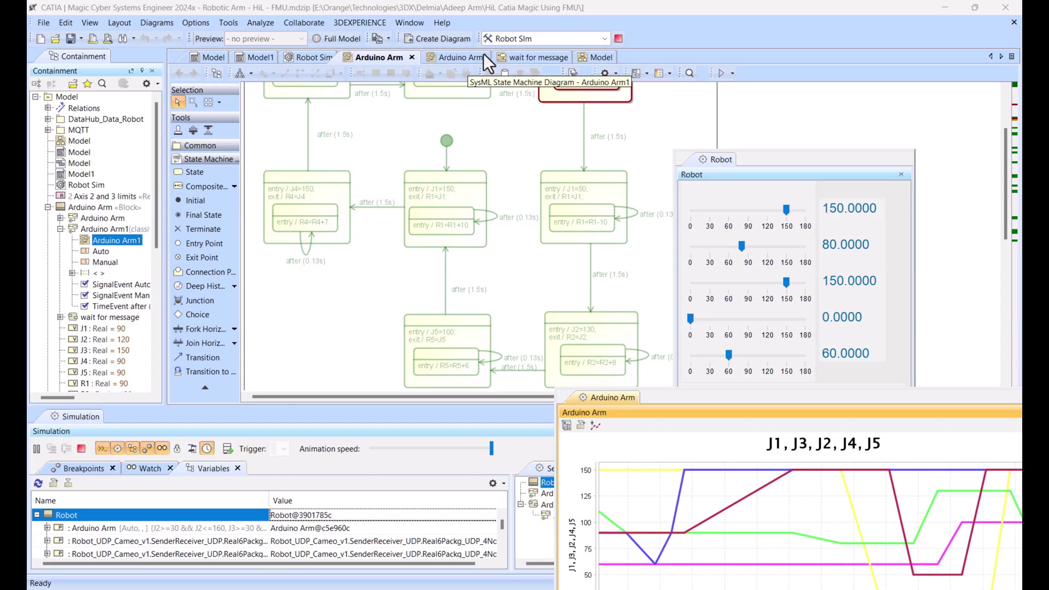
Step: In the Model diagram, move the Robot panel left and open the Robot block's parametric diagram
left_click(589, 59)
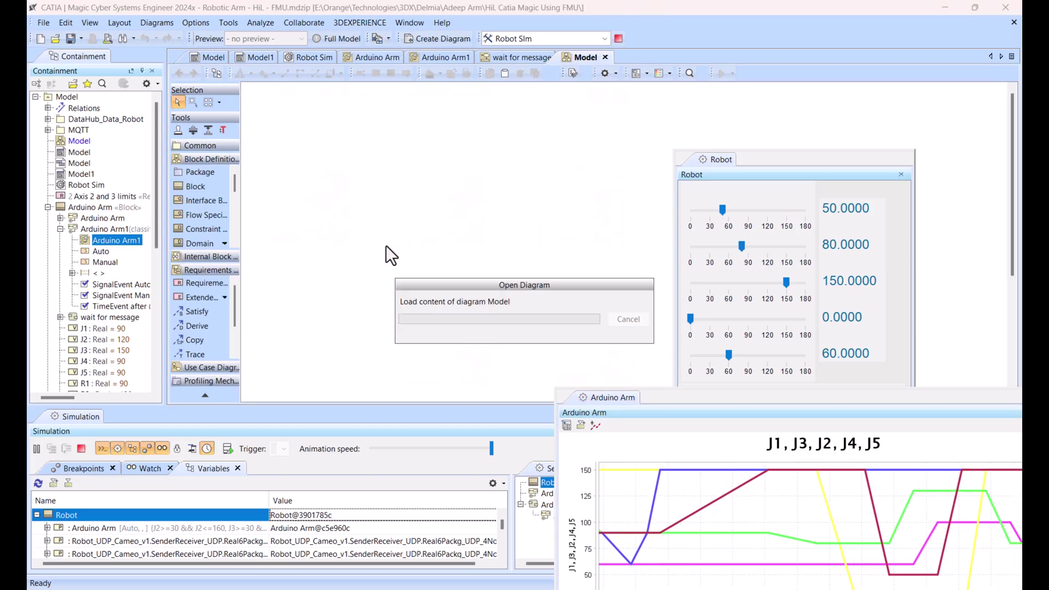
left_click_drag(756, 167, 257, 115)
scroll(638, 235, "down", 3)
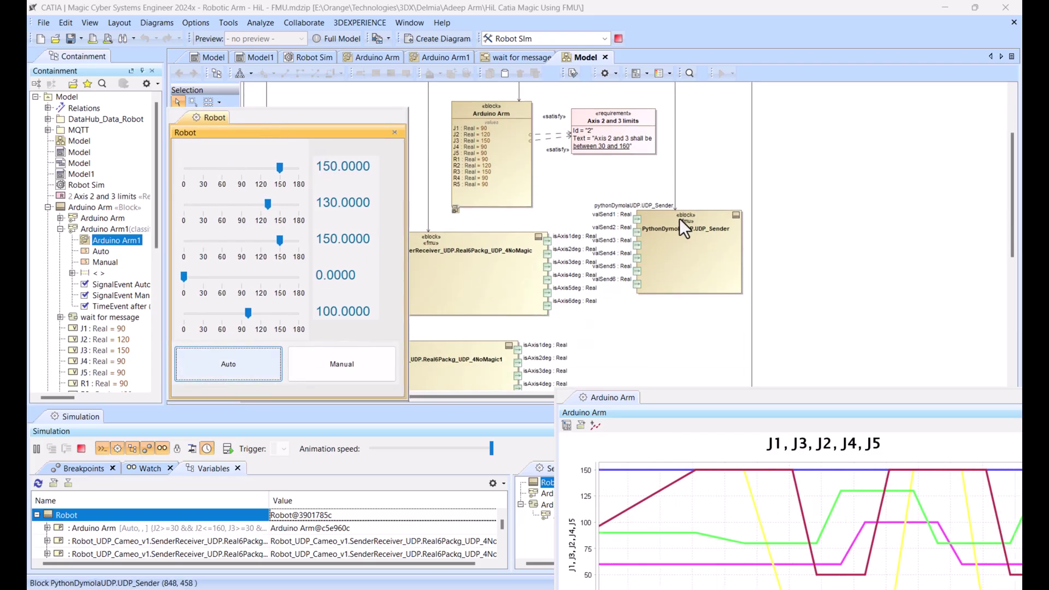
scroll(539, 215, "up", 3)
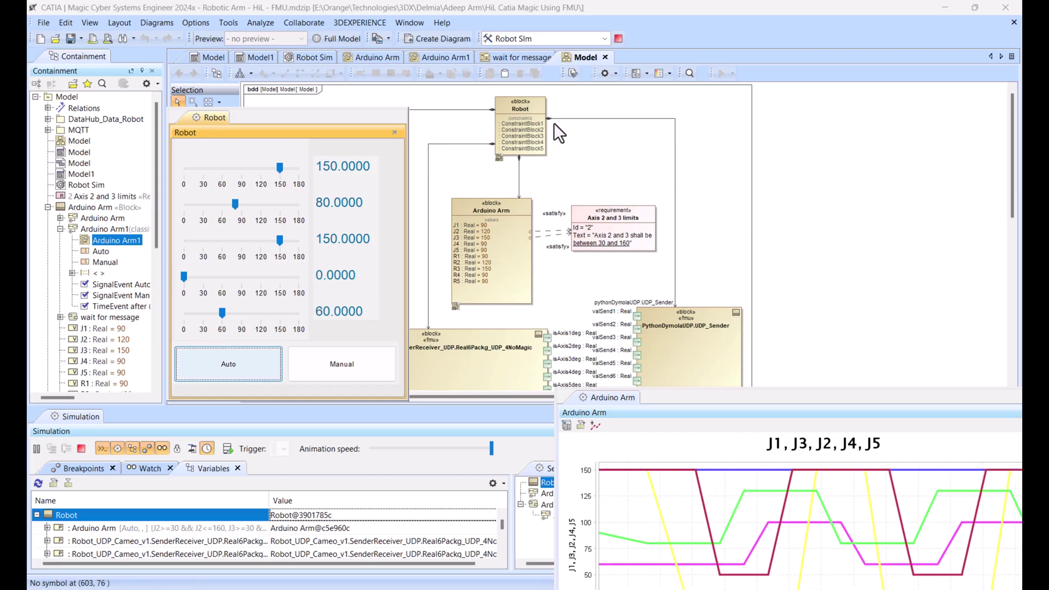
left_click(534, 98)
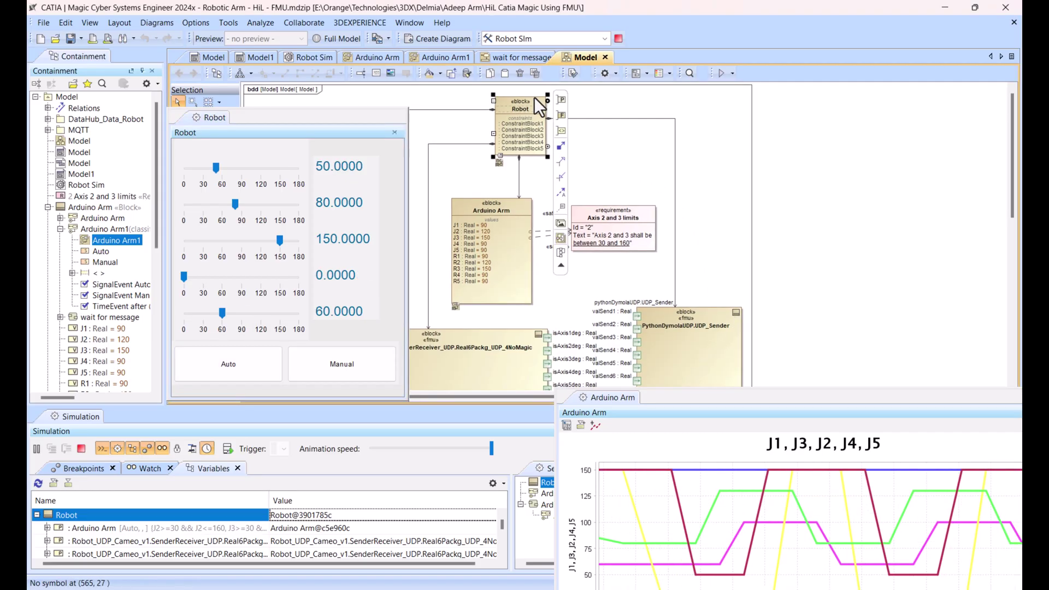
scroll(693, 255, "down", 3)
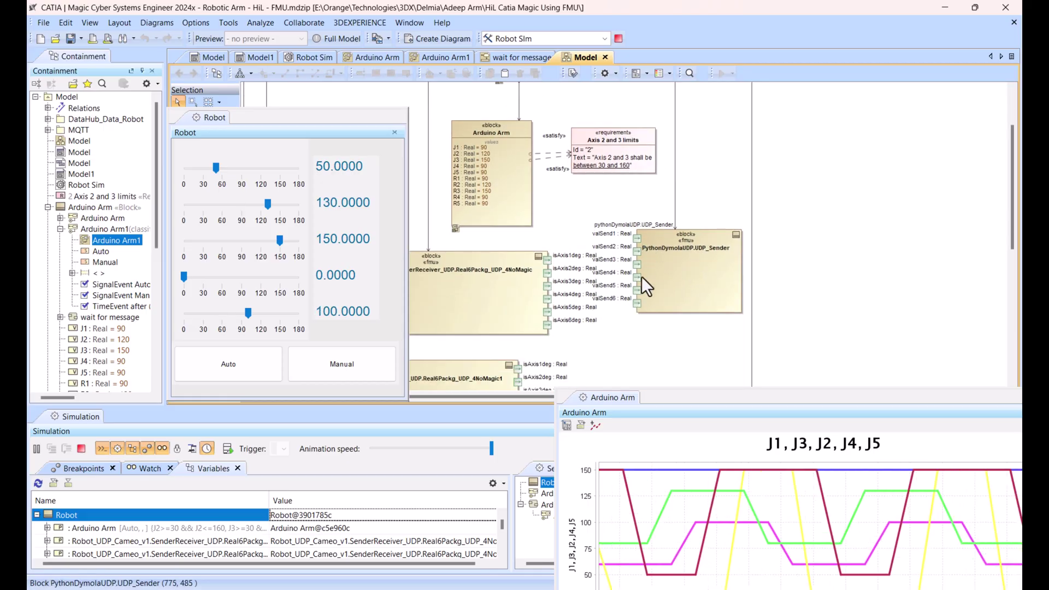
left_click_drag(745, 405, 680, 392)
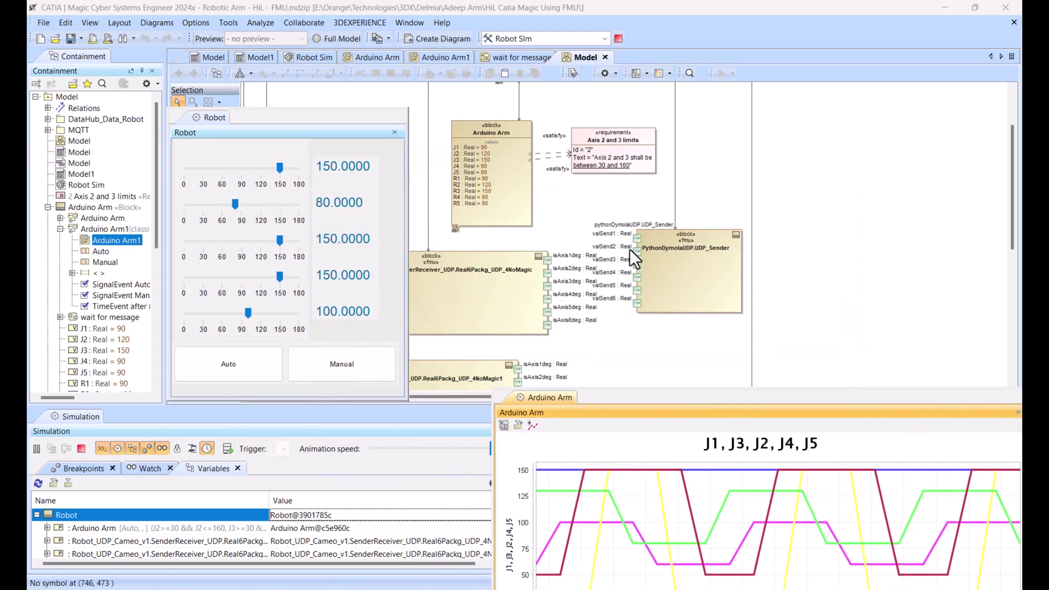
scroll(513, 124, "up", 2)
double_click(504, 105)
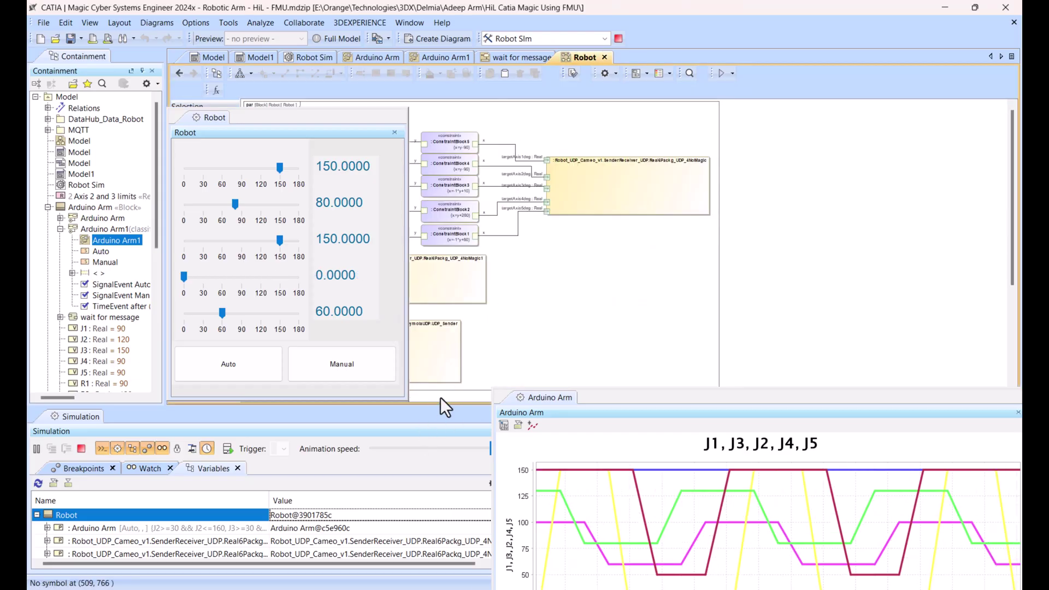
Step: Move the Robot control panel back to the right side of the screen
left_click_drag(371, 120, 852, 119)
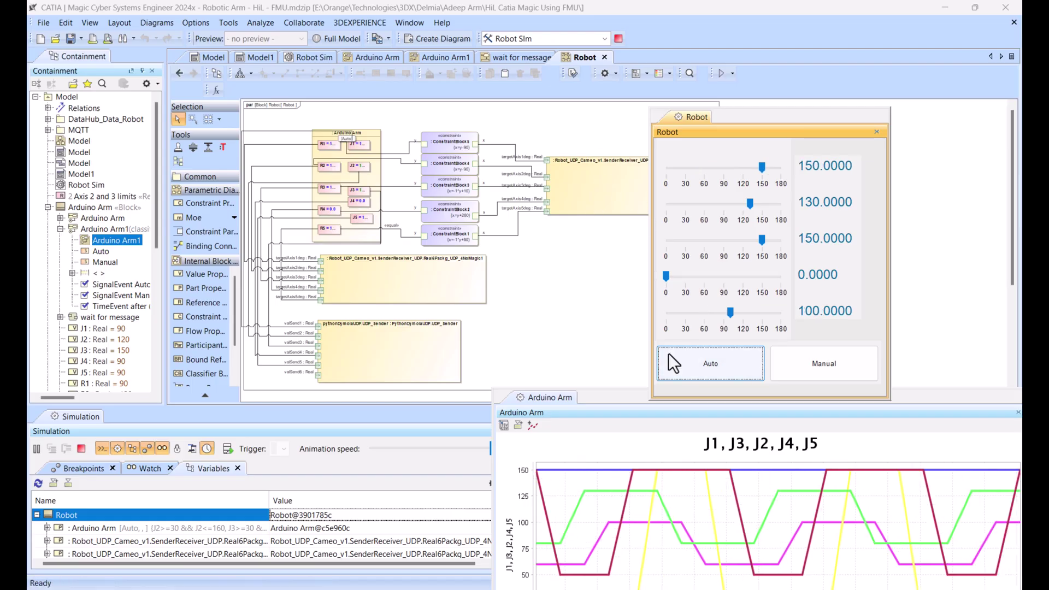
Step: Maximize Notepad++ on the bridge script and highlight UDP_IP 0.0.0.0, UDP_PORT 5001 and SER_PORT COM5
key("alt+Tab")
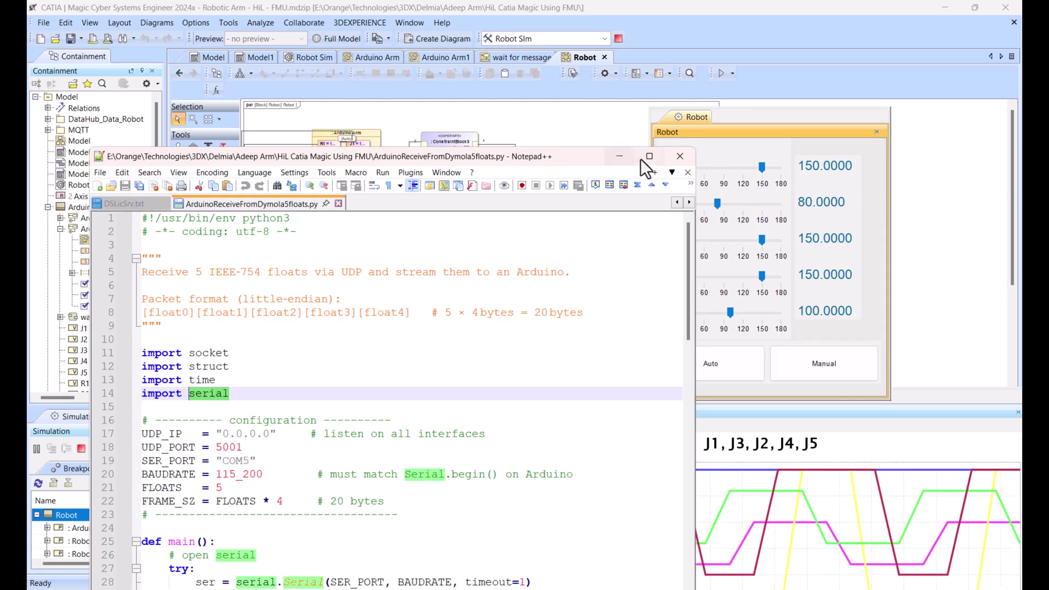
left_click(649, 156)
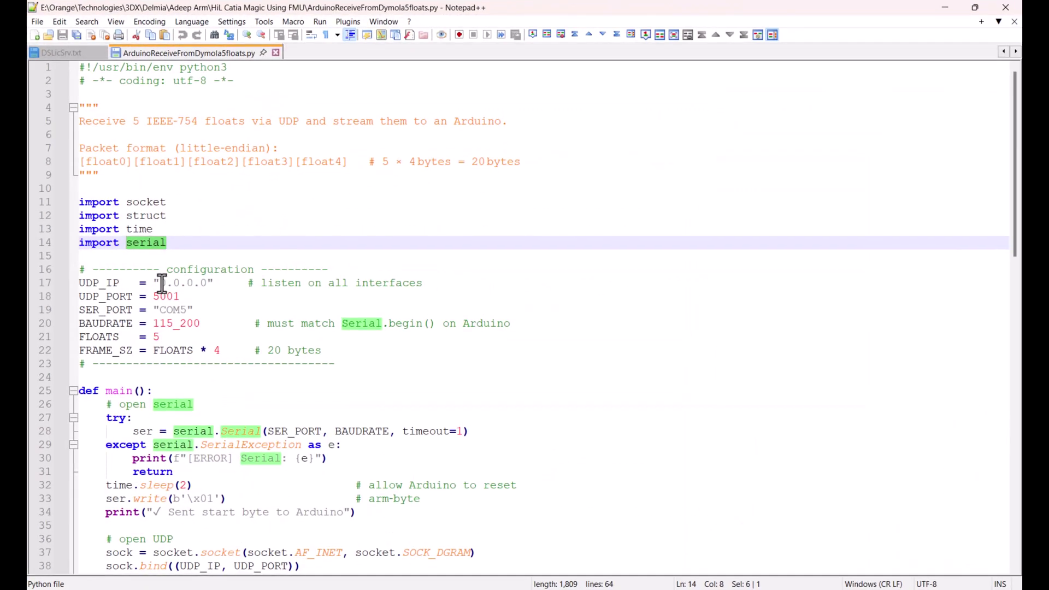
left_click_drag(160, 282, 209, 283)
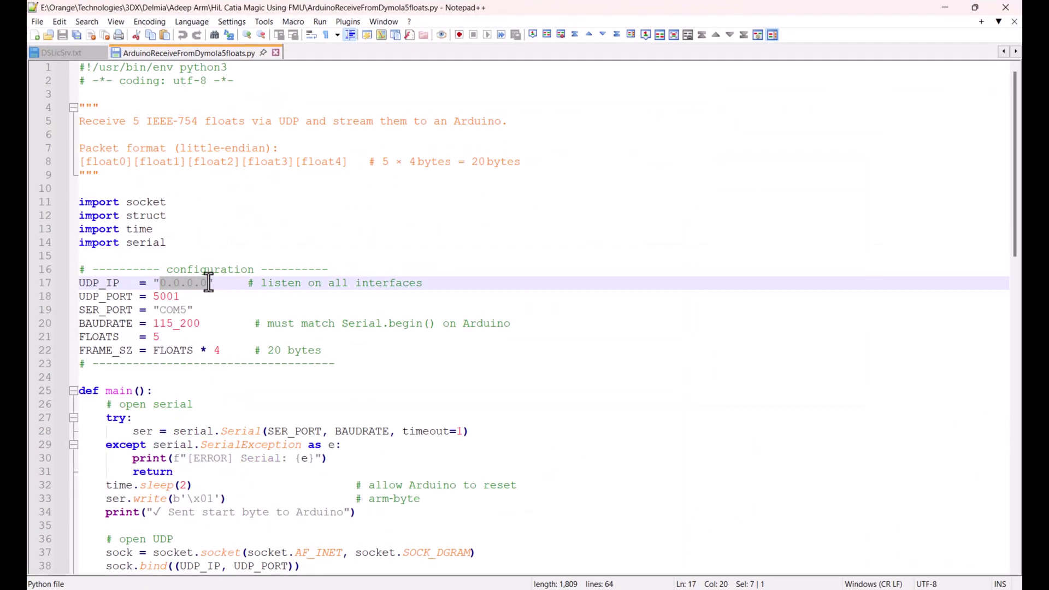
double_click(170, 296)
left_click_drag(181, 309, 186, 314)
left_click(181, 313)
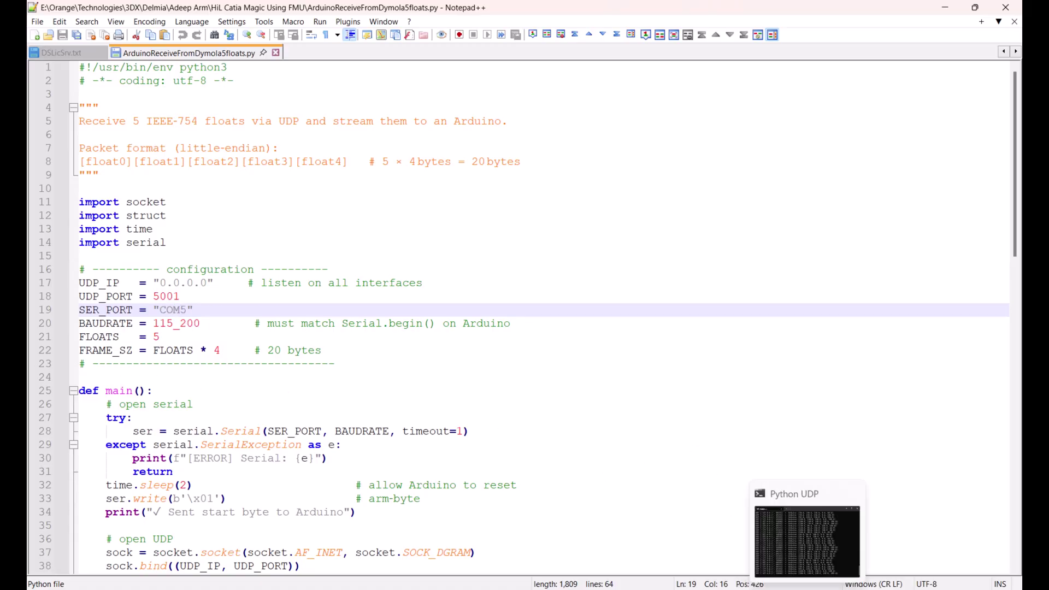
Step: Bring the Python UDP terminal forward to watch joint packets relayed to the Arduino
left_click(852, 532)
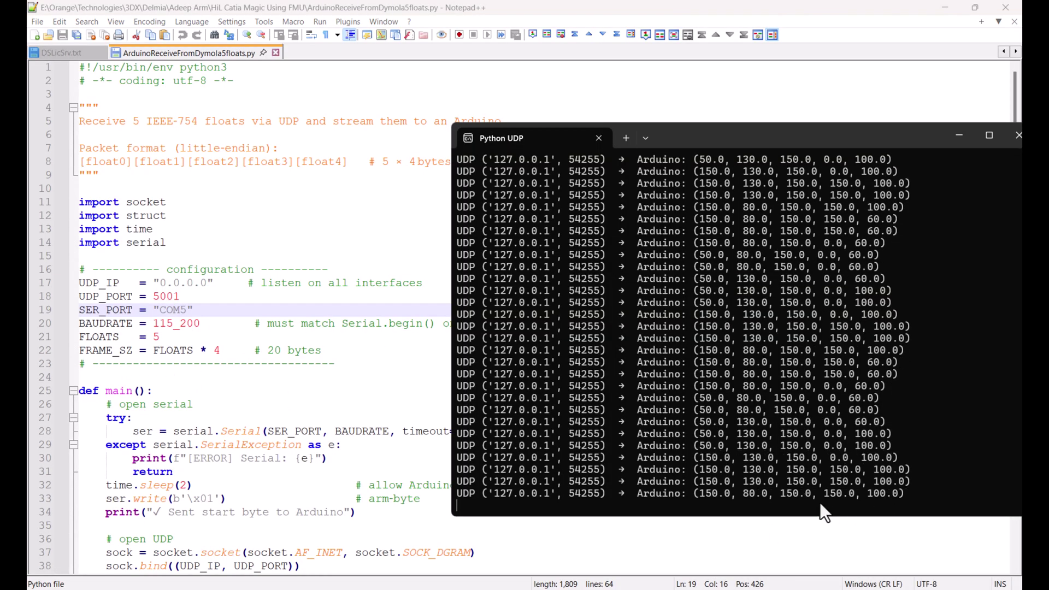